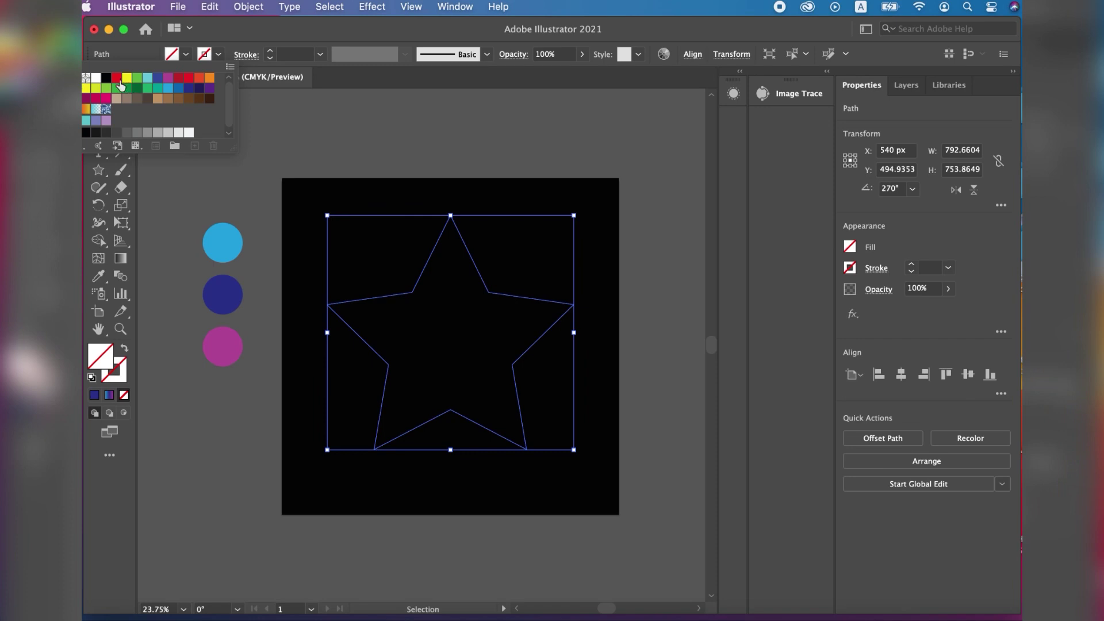
Give the star path a red stroke and deselect it.
left_click(213, 54)
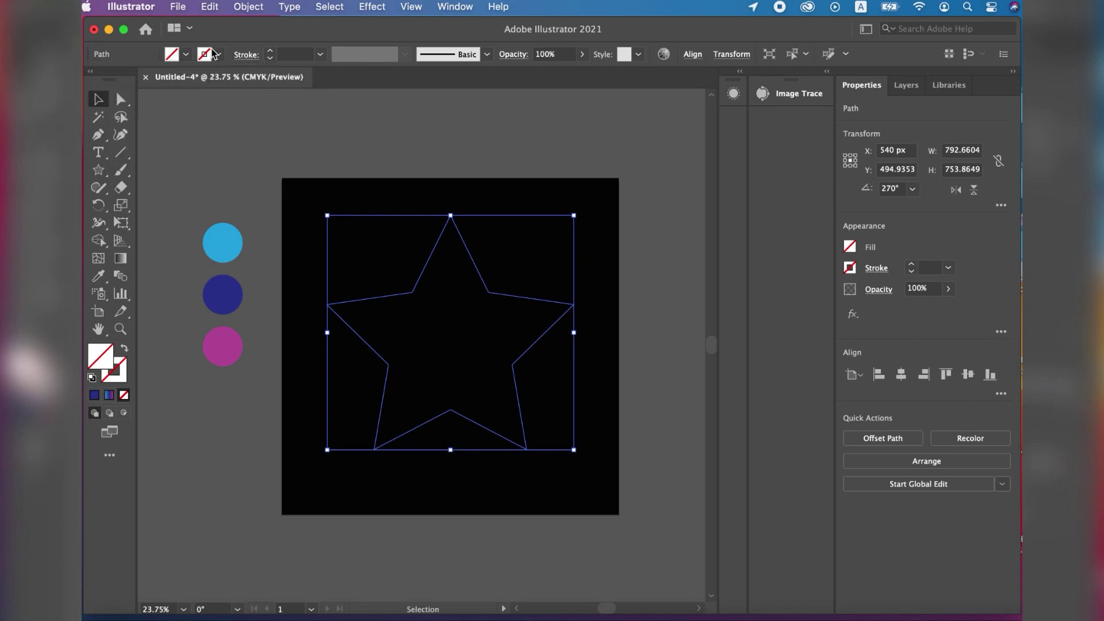
left_click(205, 55)
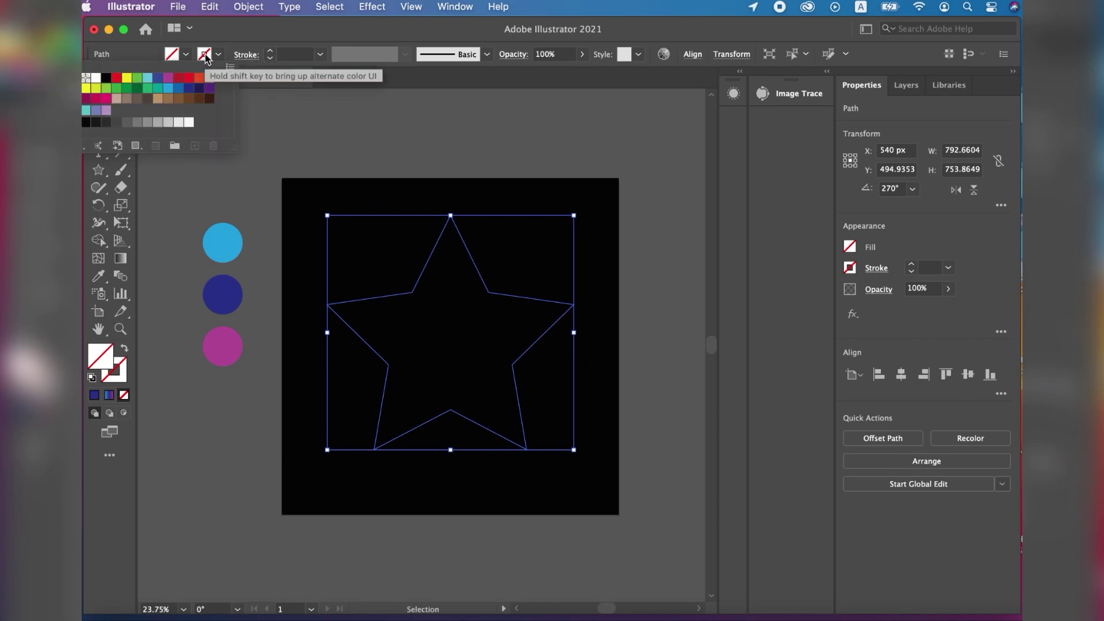
left_click(117, 78)
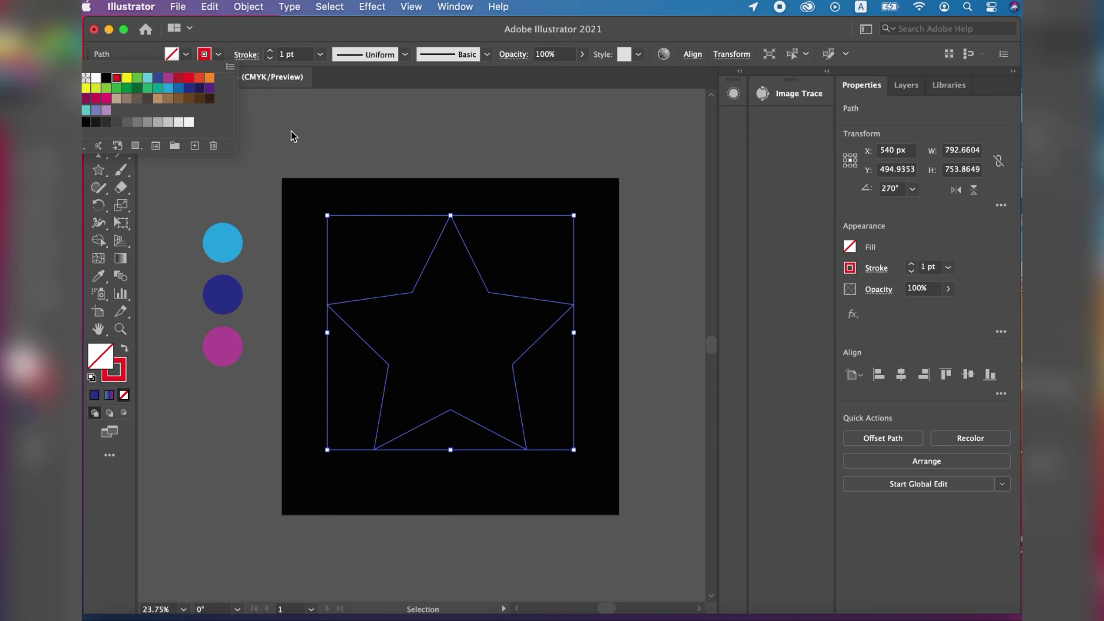
left_click(337, 132)
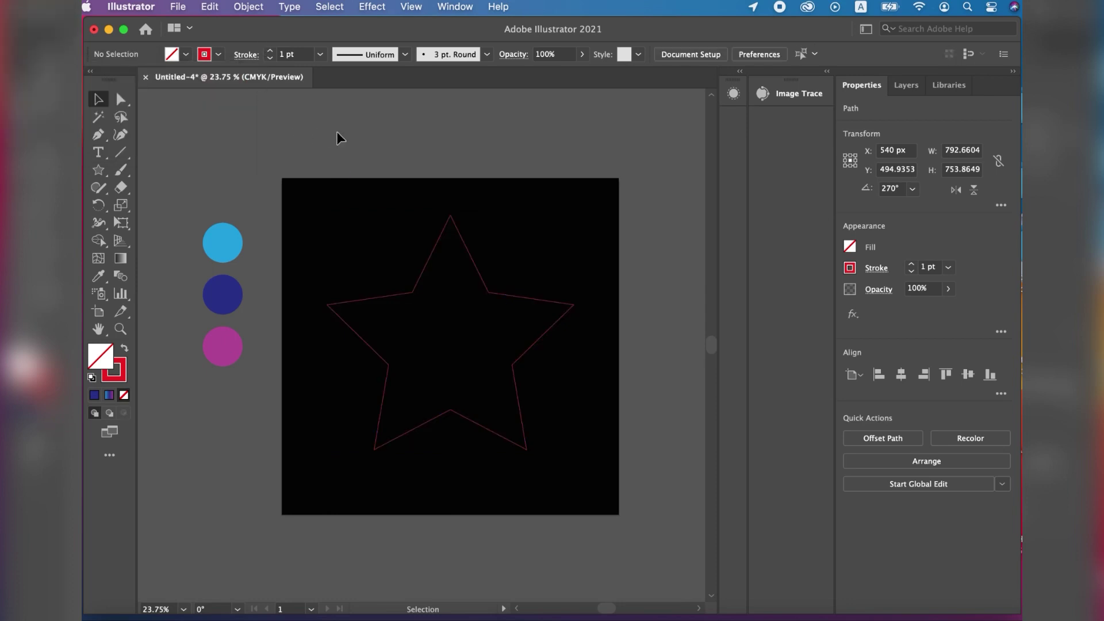
Scale the star down proportionally toward its upper-right corner, leaving free space beside it on the black square.
left_click(391, 372)
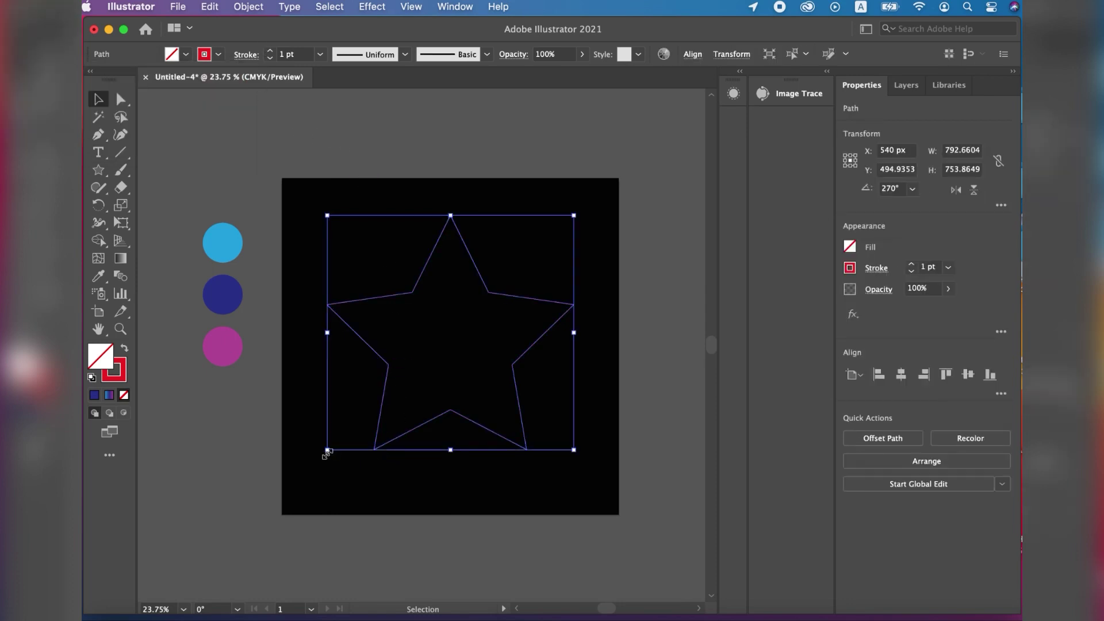
left_click_drag(327, 451, 384, 384)
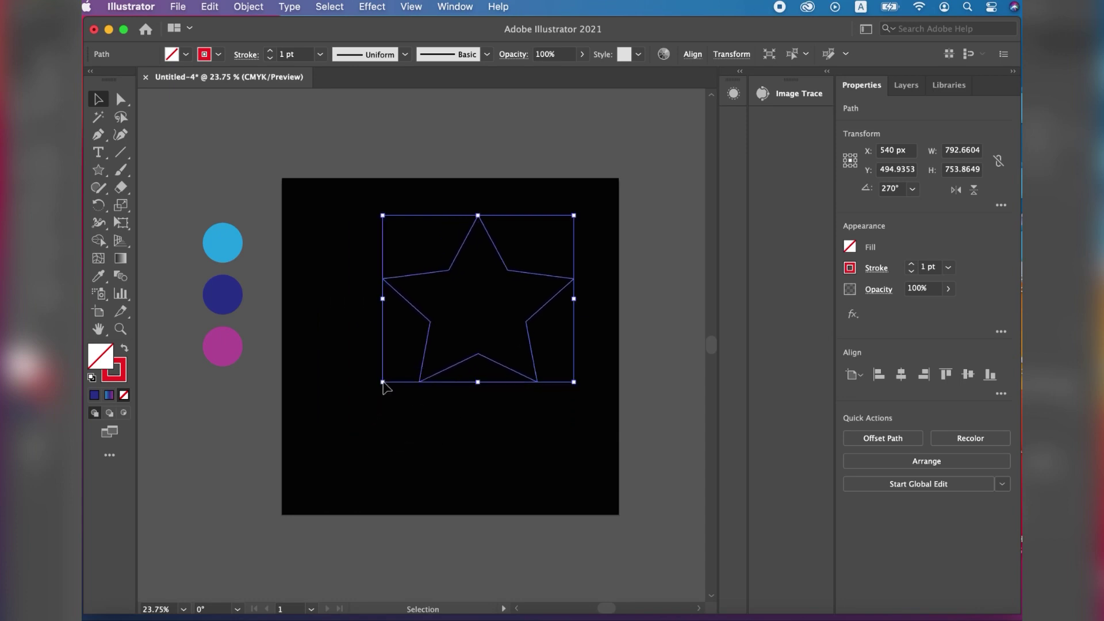
left_click(299, 317)
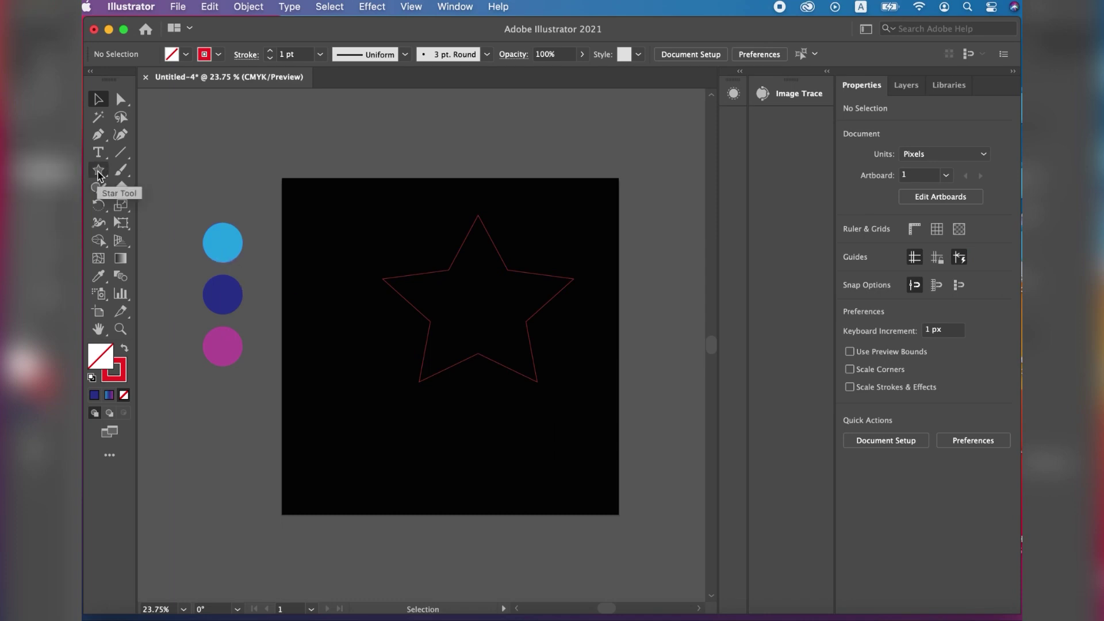
Draw a circle about 100 px in diameter to the left of the star and remove its stroke.
left_click_drag(99, 175, 151, 209)
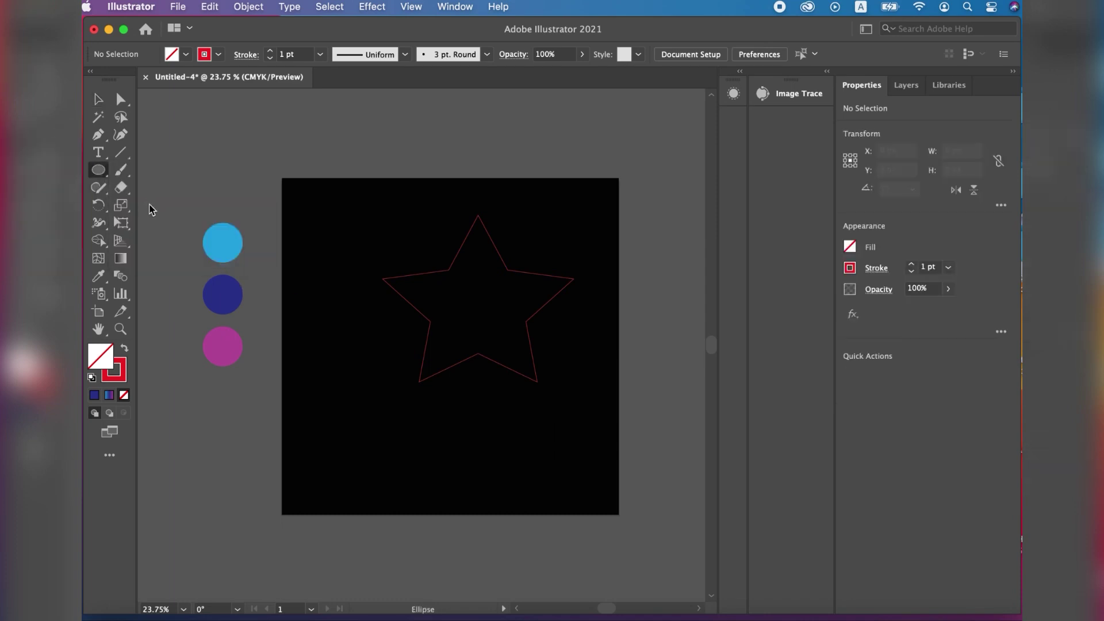
left_click_drag(316, 232, 347, 263)
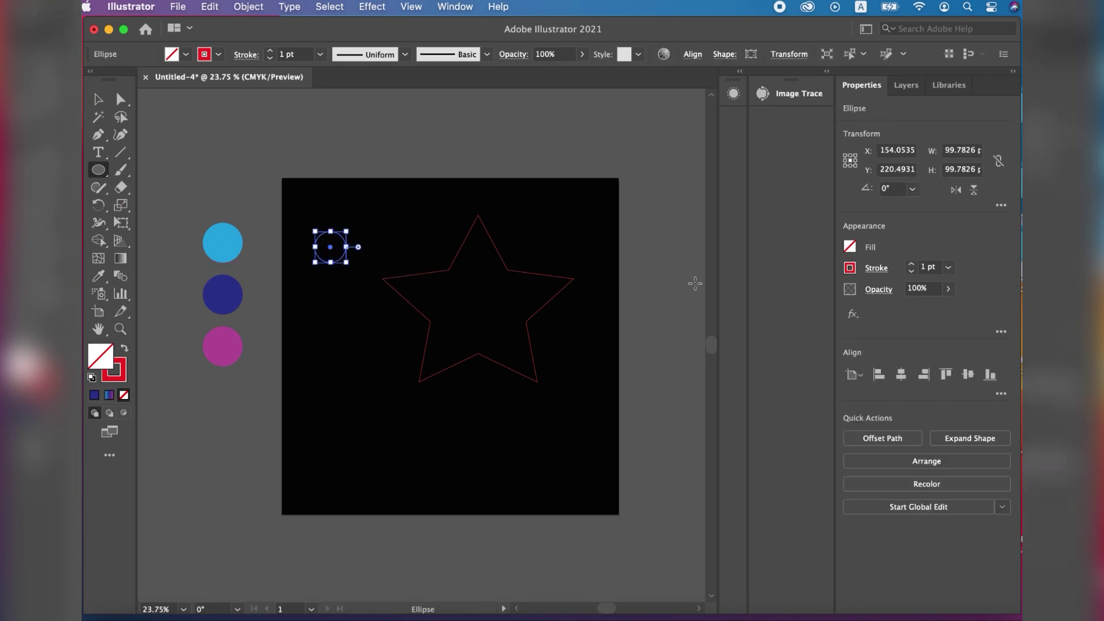
left_click(851, 268)
left_click(689, 321)
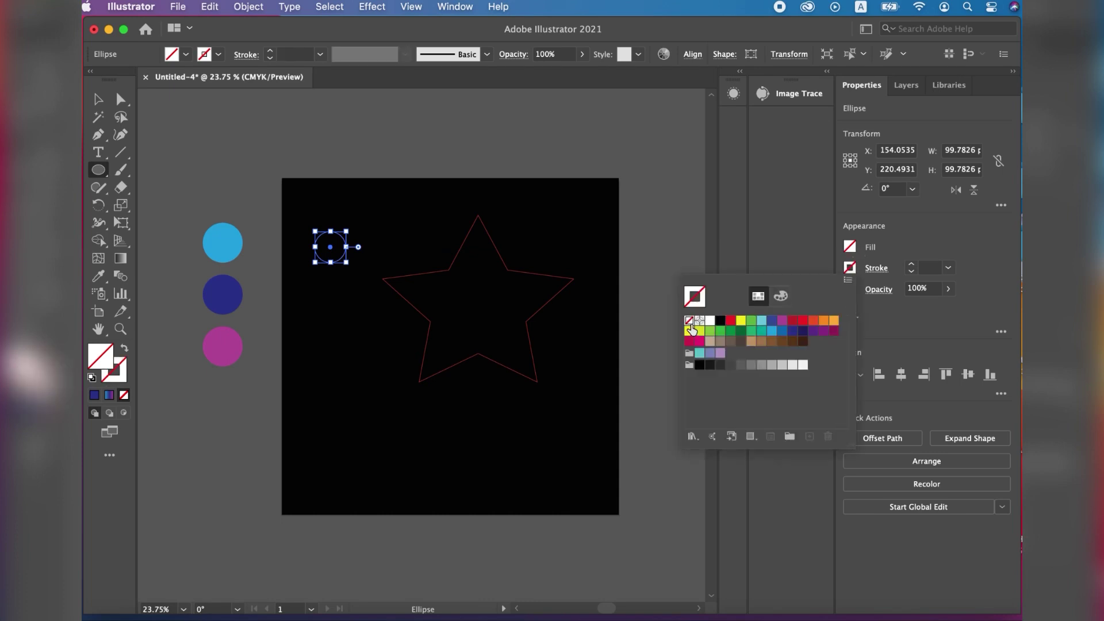
Fill the small circle with the white-to-black linear gradient and open that gradient for editing on the canvas.
left_click(850, 246)
left_click(850, 247)
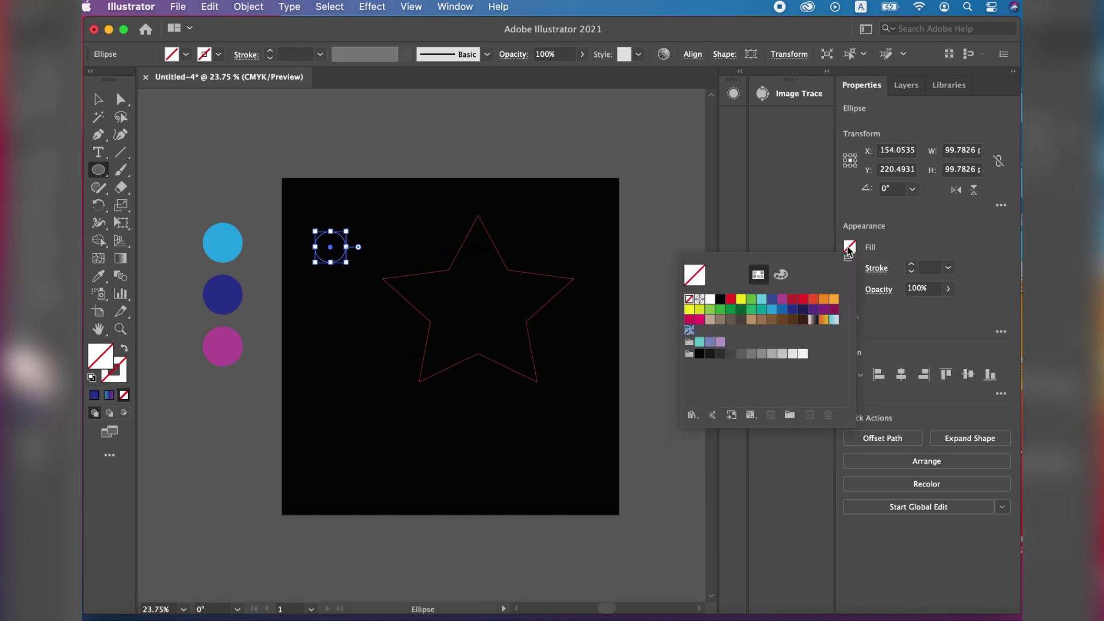
left_click(814, 320)
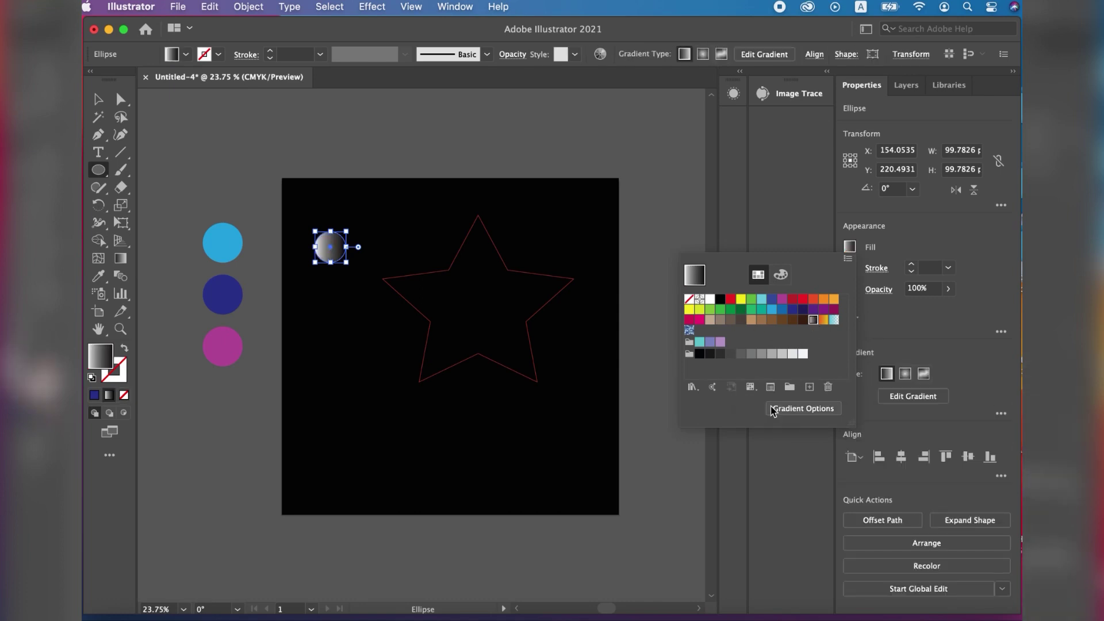
left_click(784, 410)
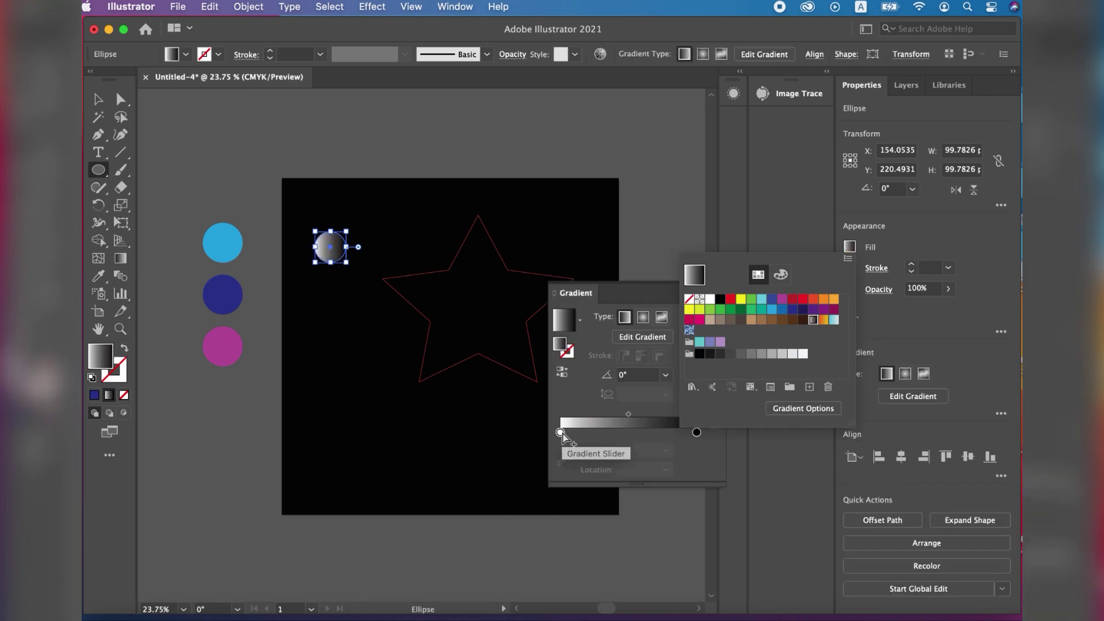
left_click(646, 293)
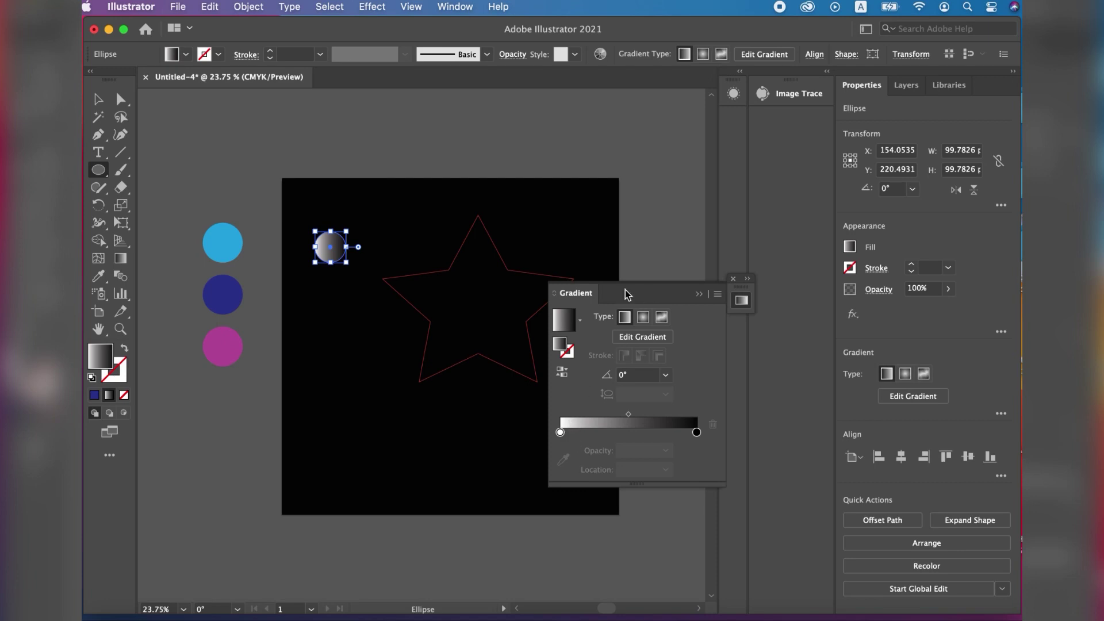
left_click_drag(631, 294, 720, 291)
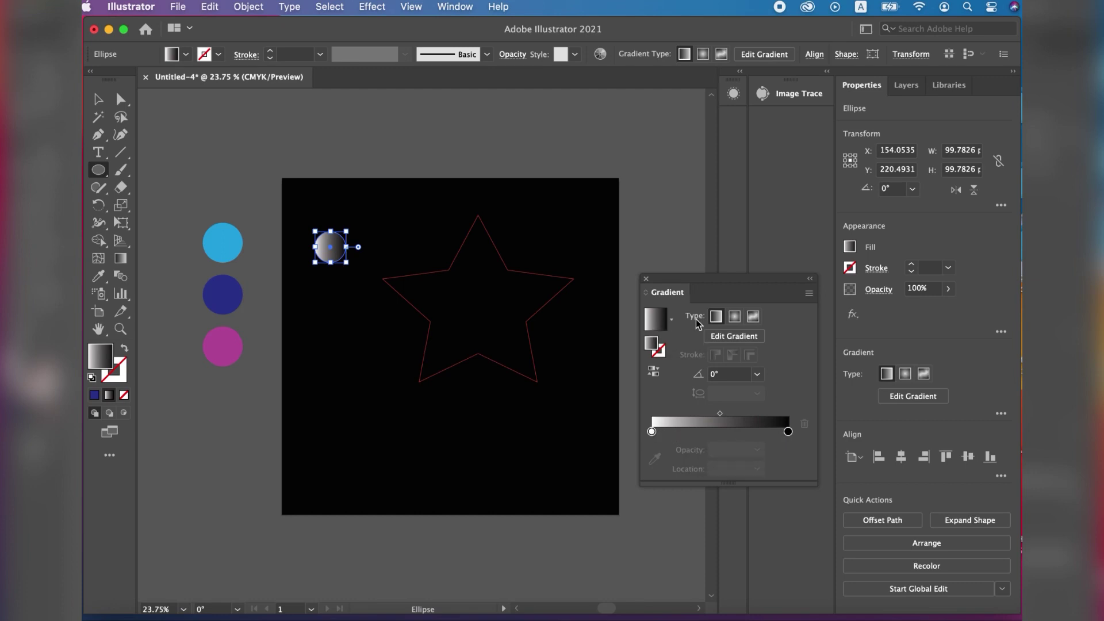
left_click(728, 337)
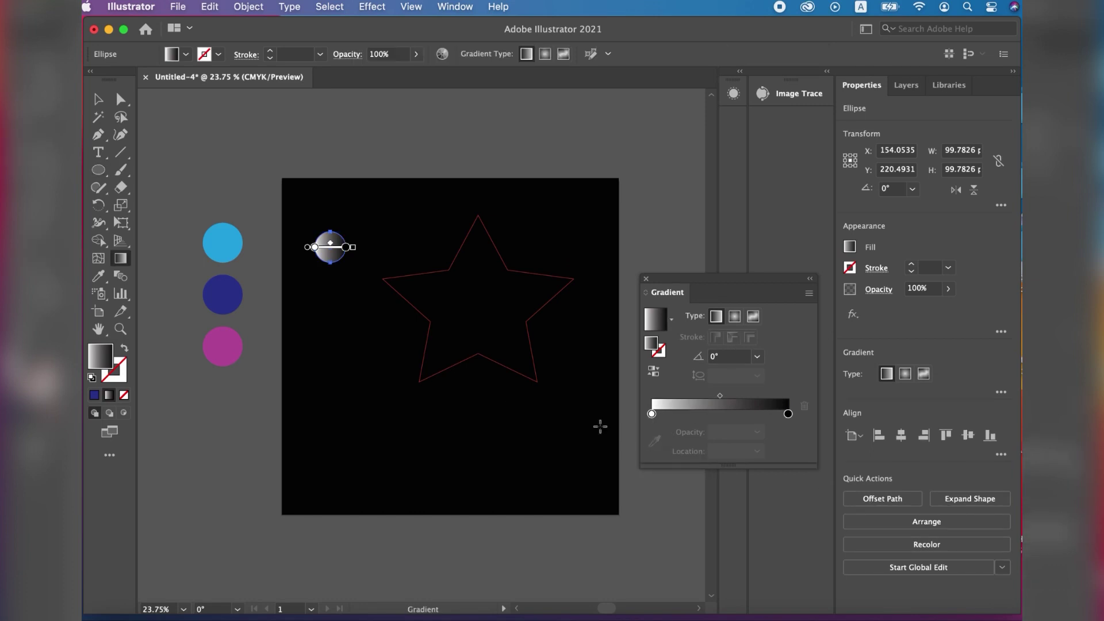
Sample the light blue circle for the first gradient stop and add a stop at about 48% sampled from the dark blue circle.
left_click(315, 247)
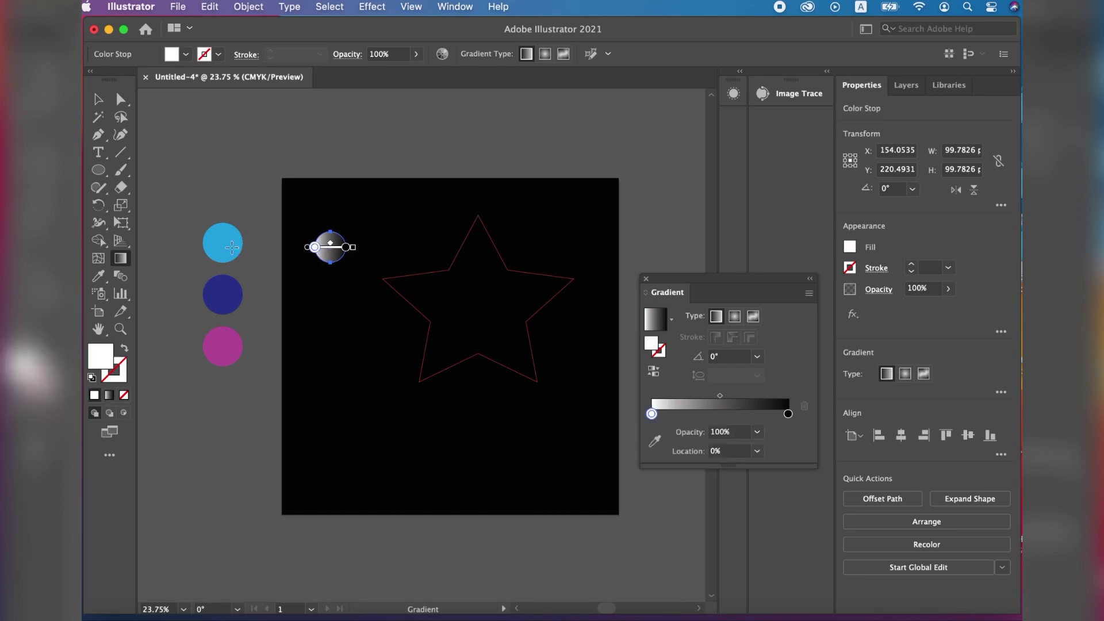
left_click(654, 443)
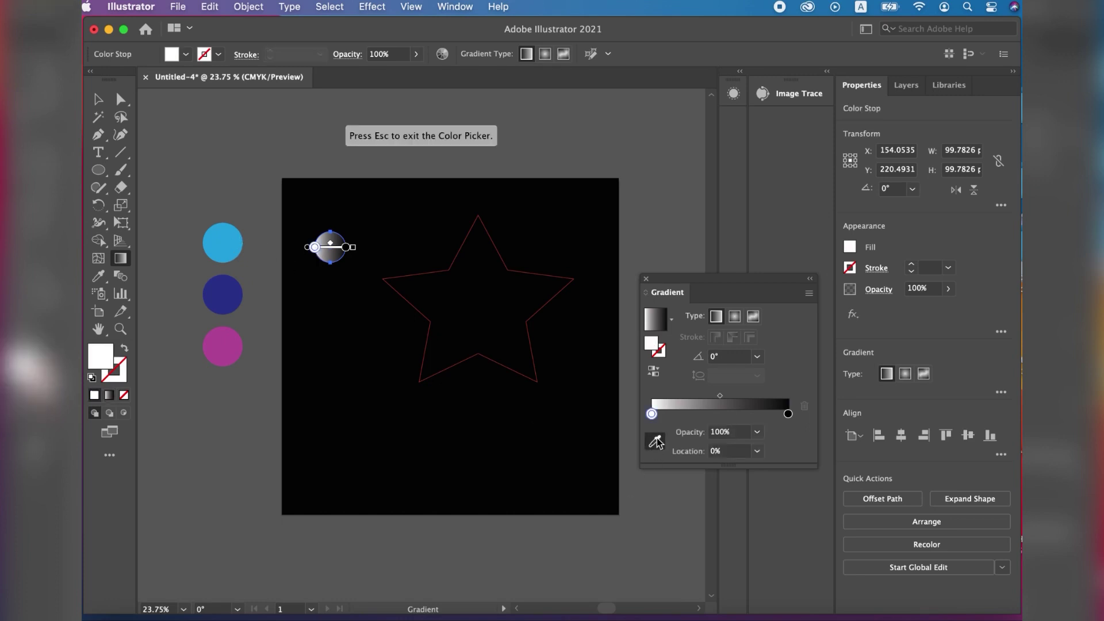
left_click(227, 242)
left_click(227, 242)
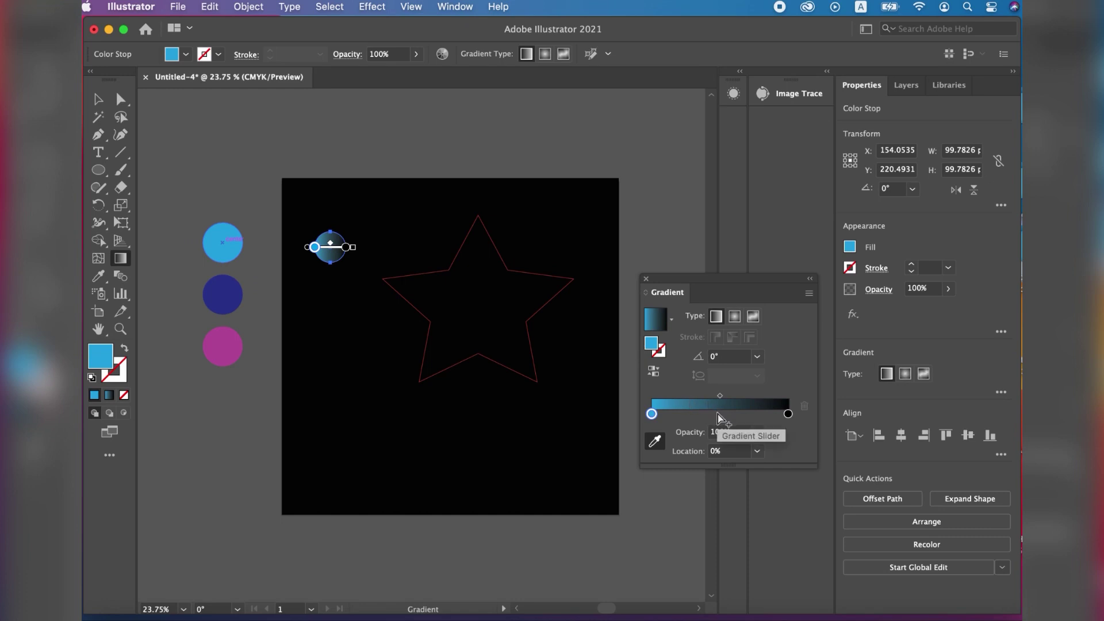
left_click(718, 414)
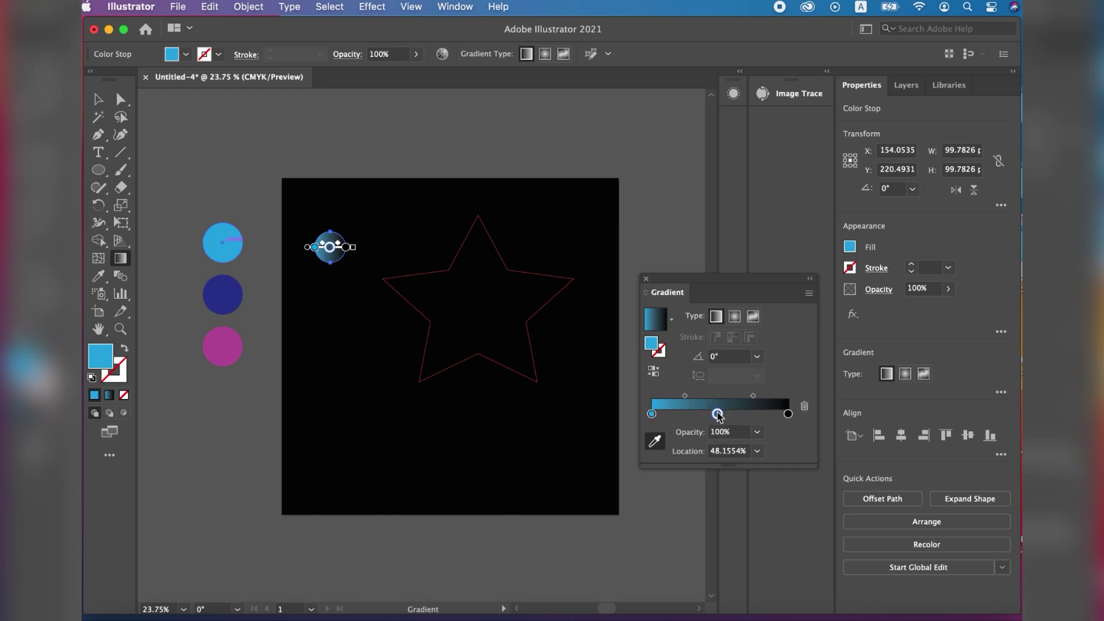
left_click(655, 441)
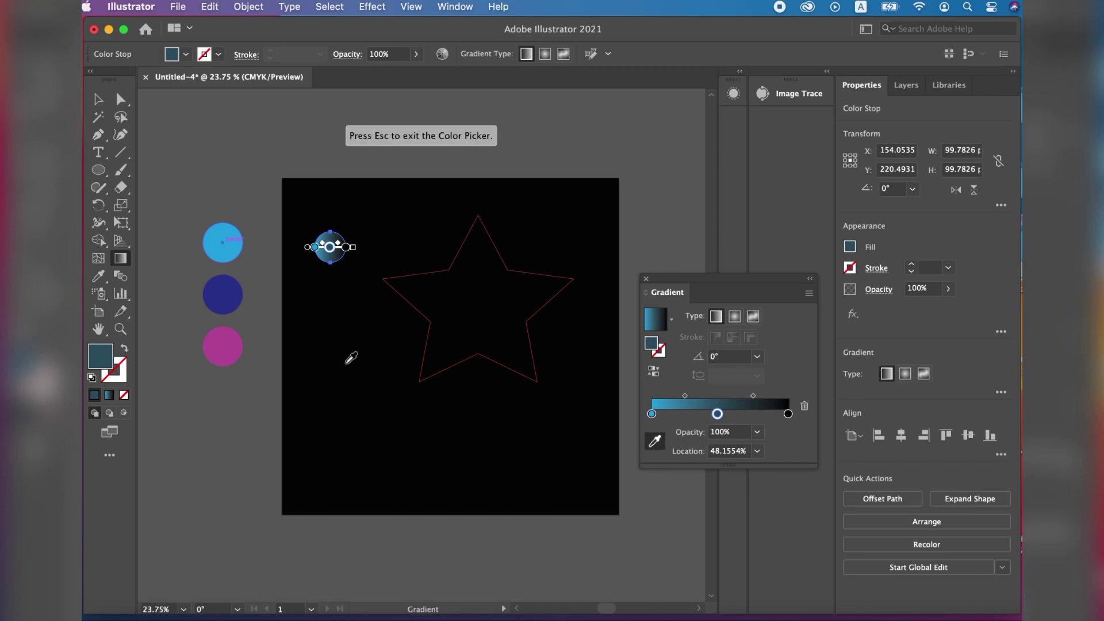
left_click(224, 296)
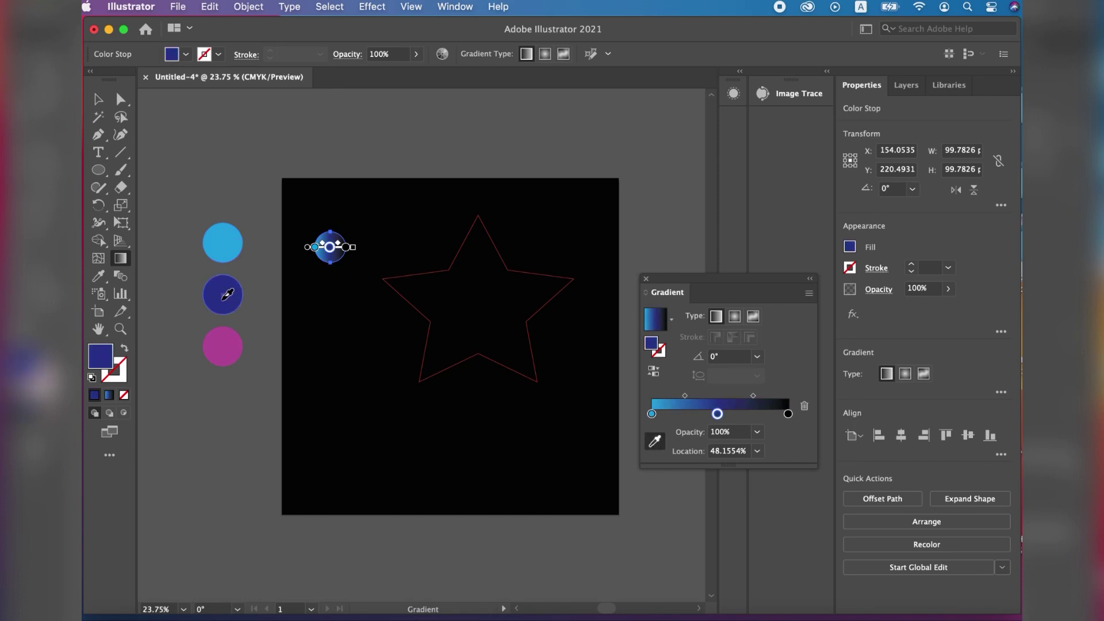
Sample the magenta circle for the end gradient stop and set the gradient angle to -90°.
left_click(788, 414)
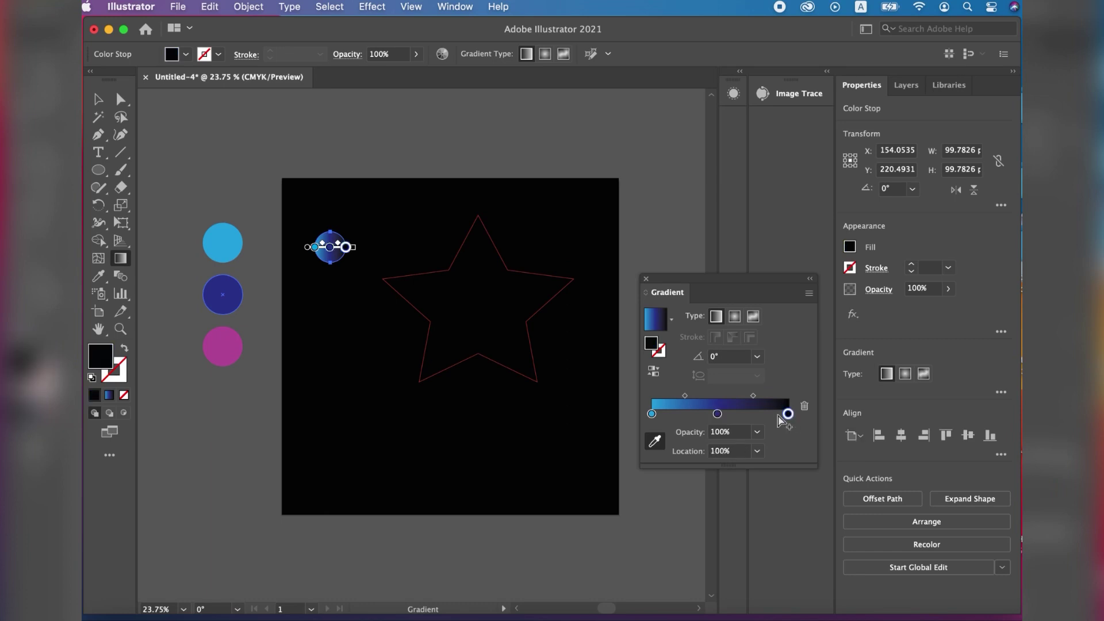
left_click(655, 443)
left_click(220, 348)
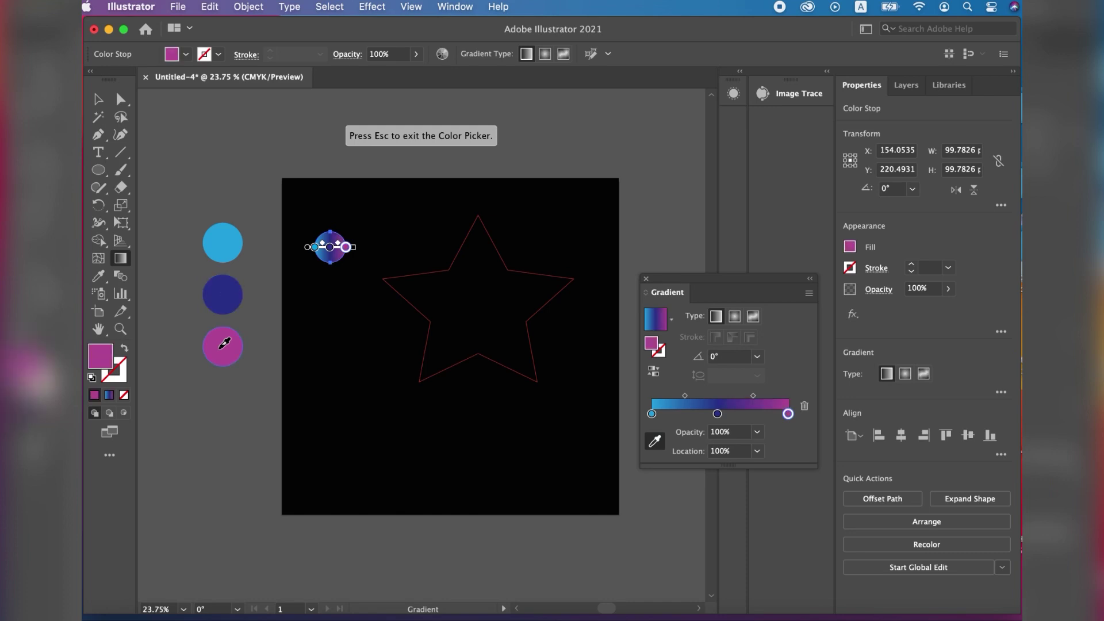
key("Escape")
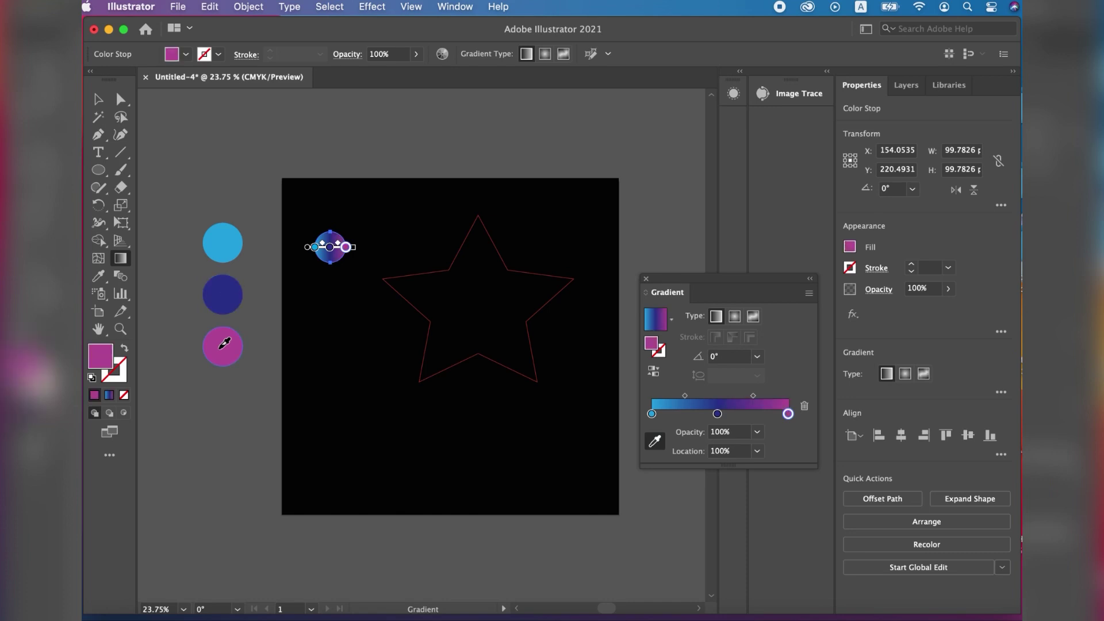
left_click(757, 357)
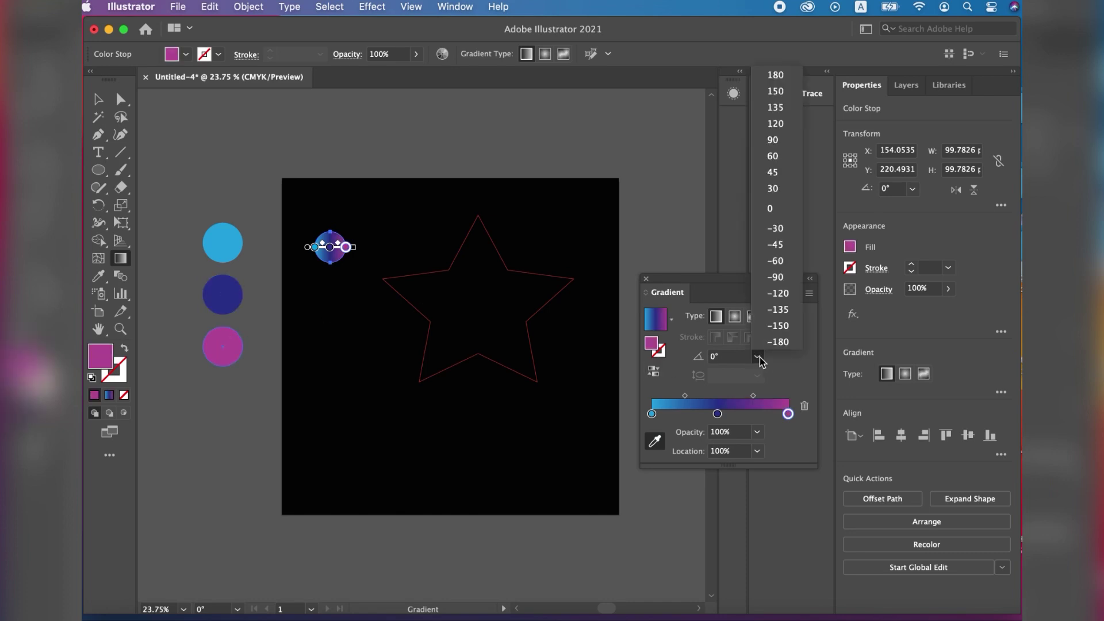
left_click(774, 278)
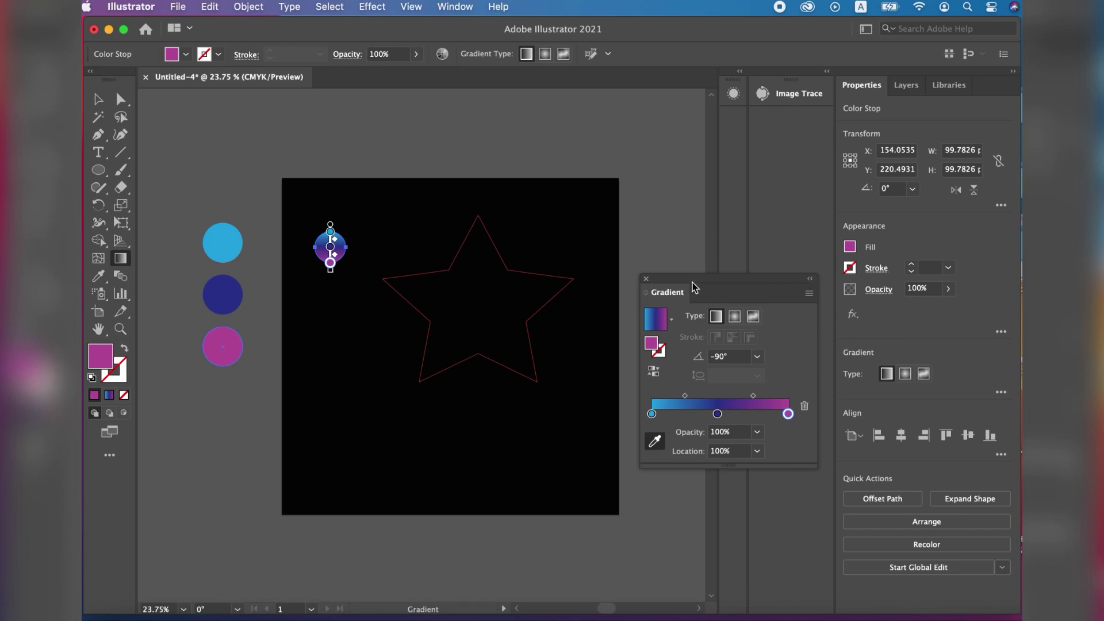
left_click_drag(692, 282, 762, 278)
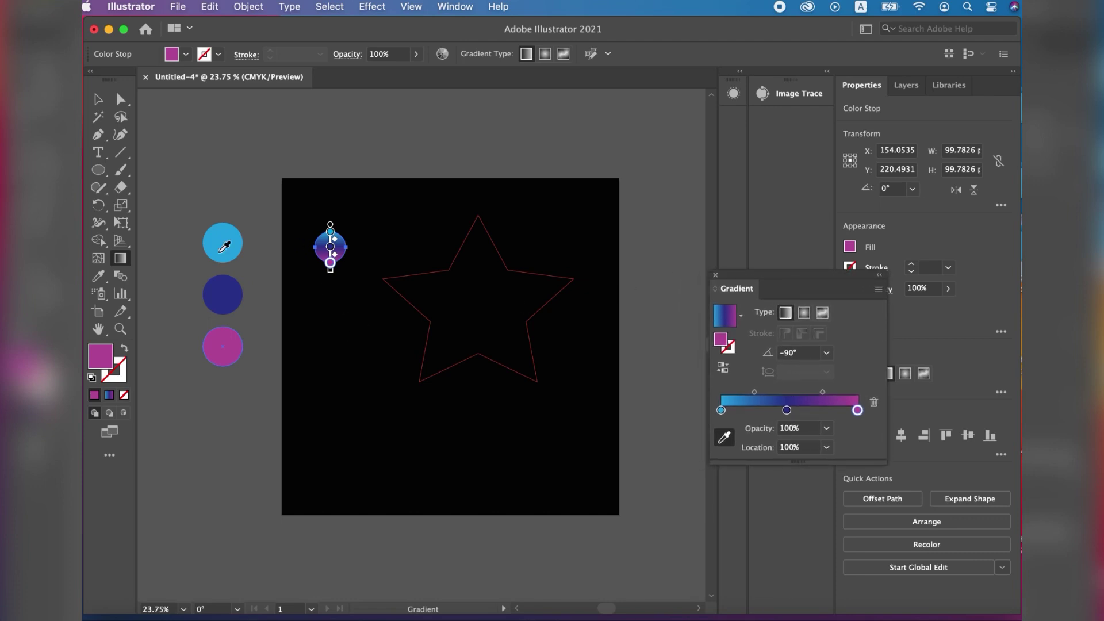
Copy the gradient circle about 416 px straight down and make a blend between the two circles.
left_click(98, 99)
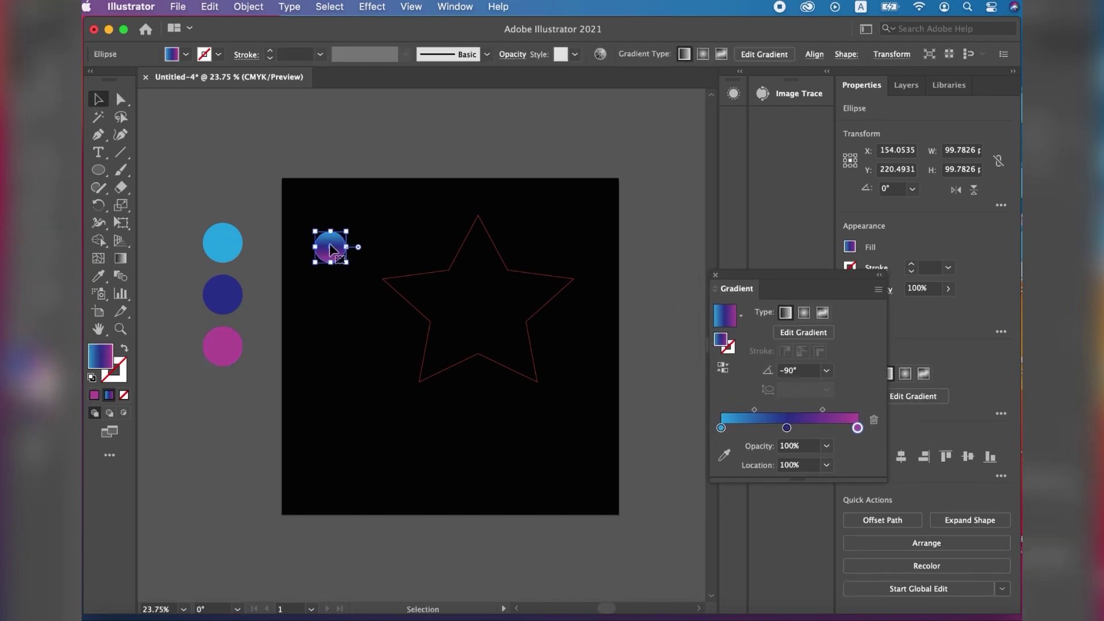
left_click_drag(332, 252, 332, 380)
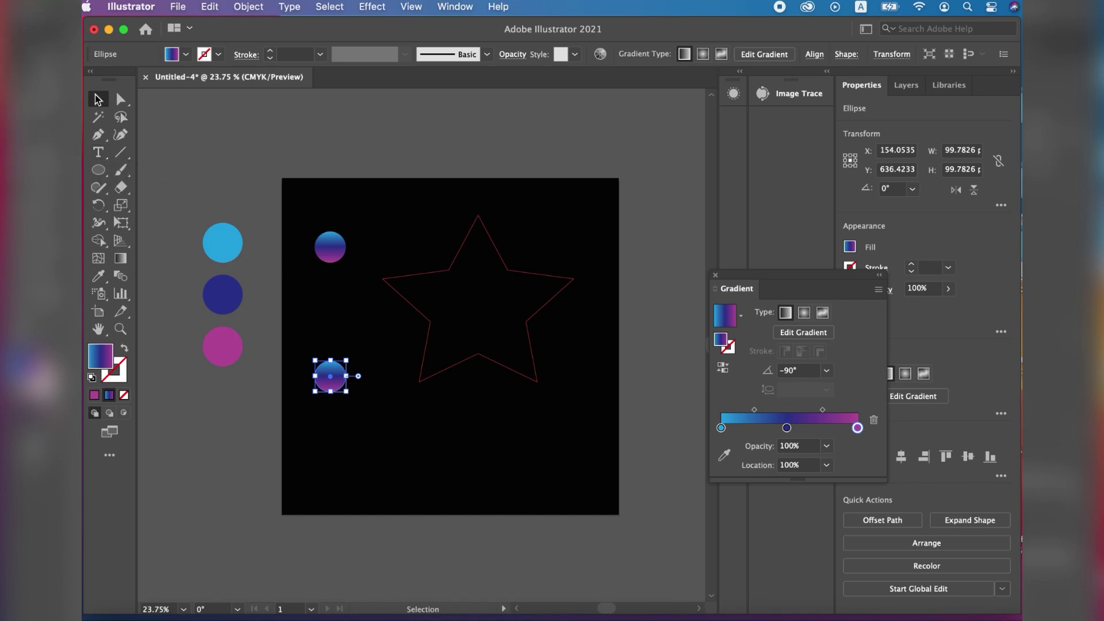
left_click_drag(301, 221, 361, 407)
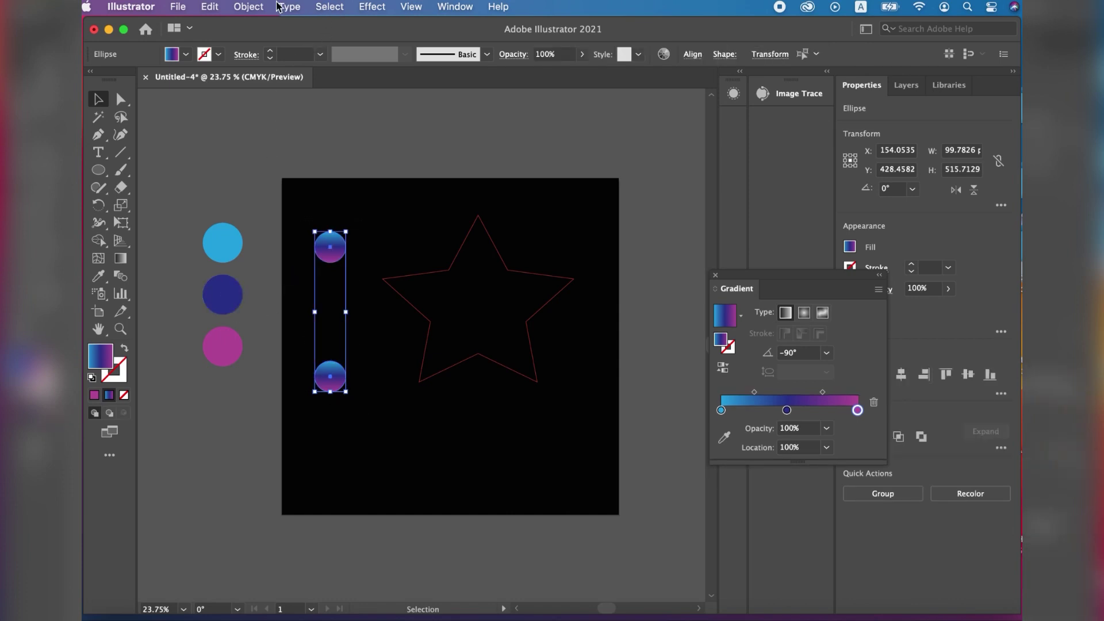
left_click(254, 7)
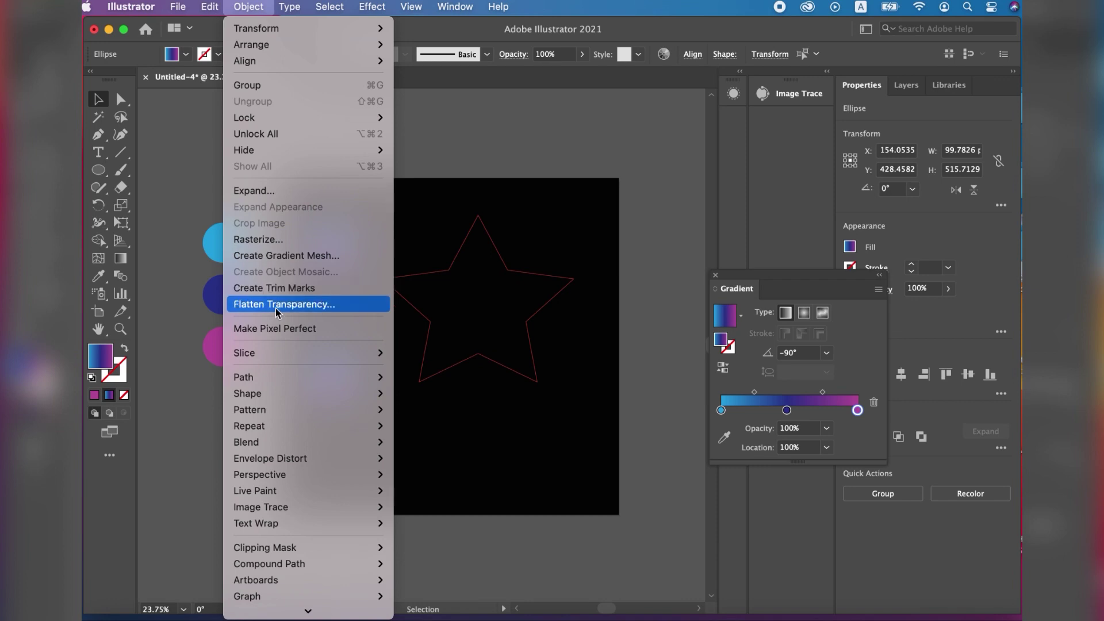
mouse_move(289, 444)
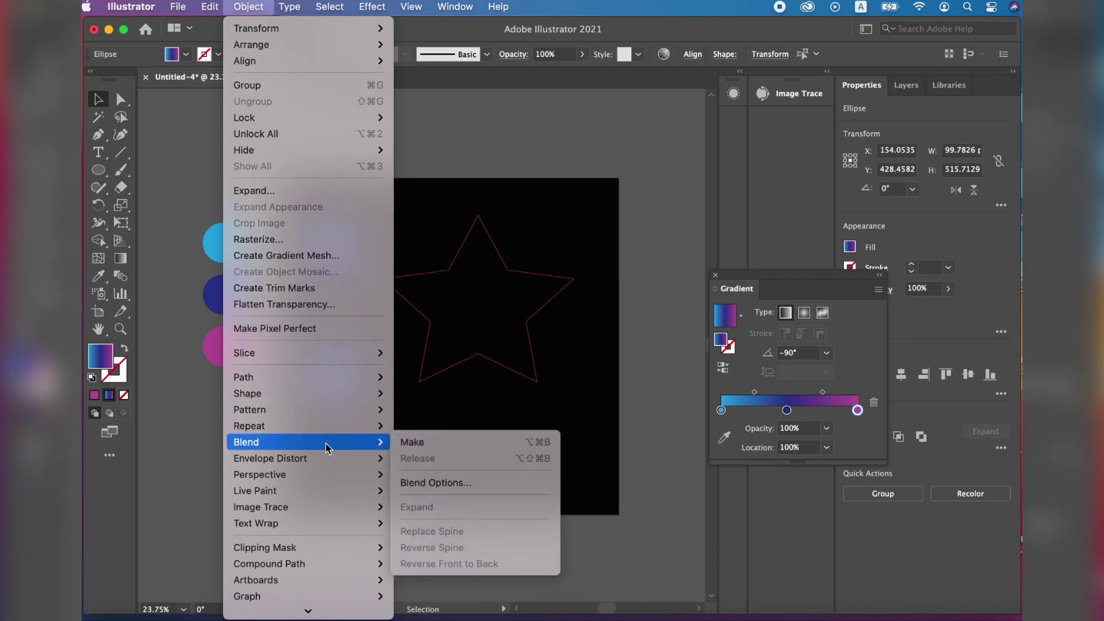
left_click(413, 443)
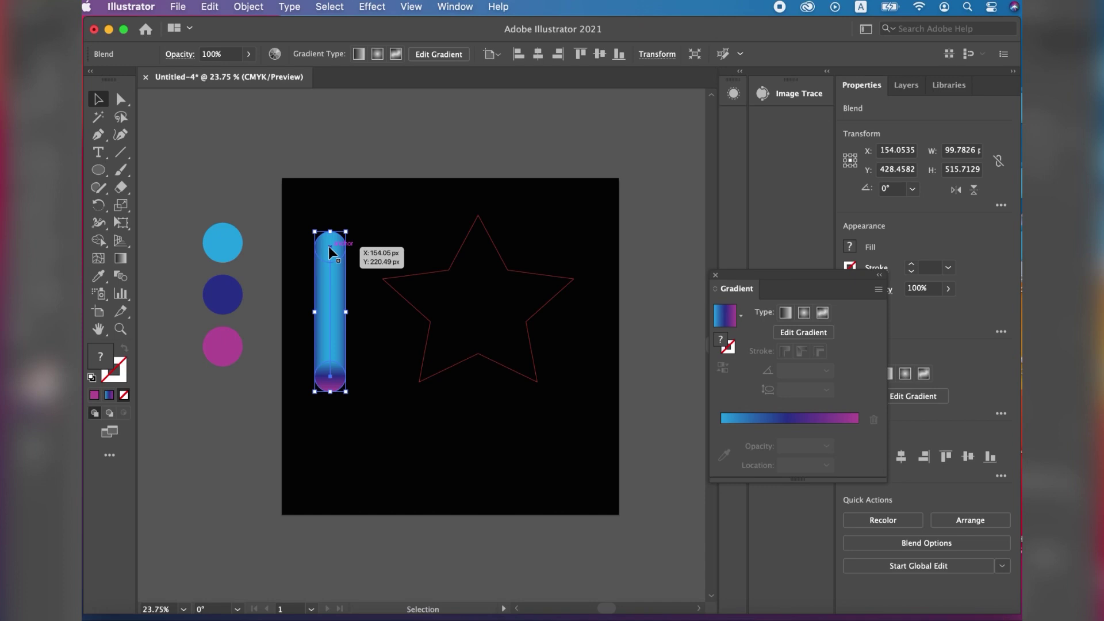
Select the gradient circle blend together with the star outline and replace the blend's spine with the star path.
left_click_drag(331, 217, 573, 407)
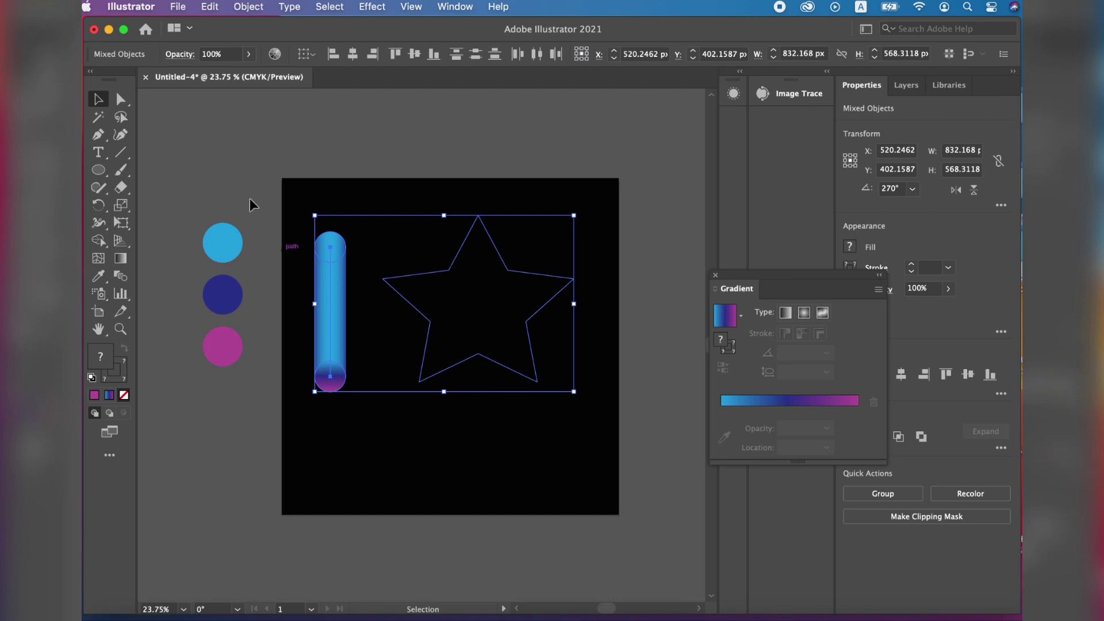
left_click(256, 7)
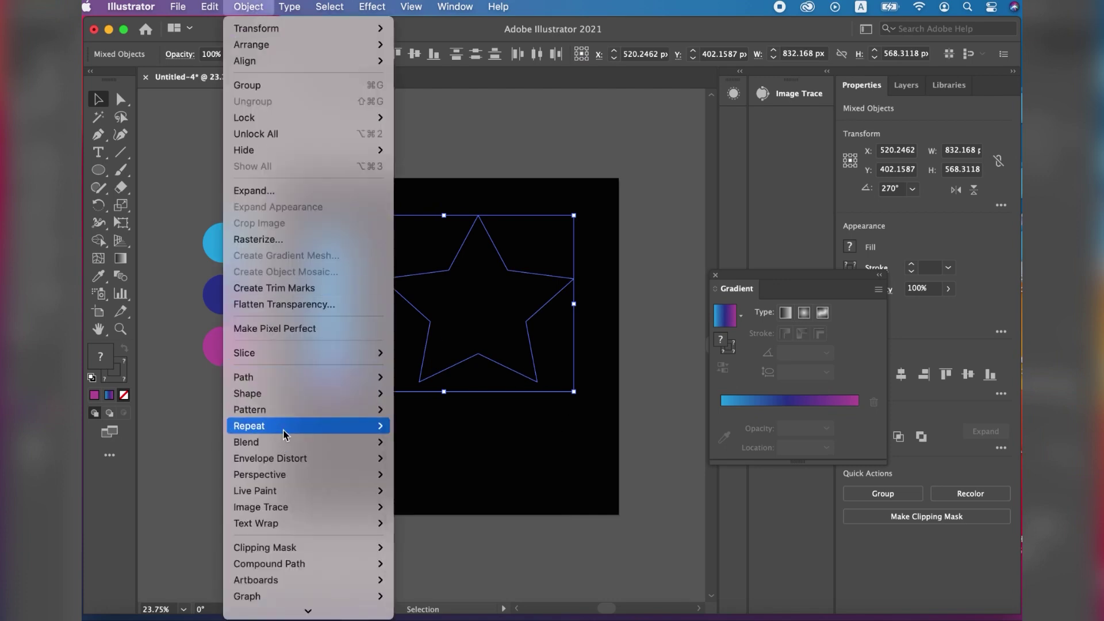
mouse_move(301, 443)
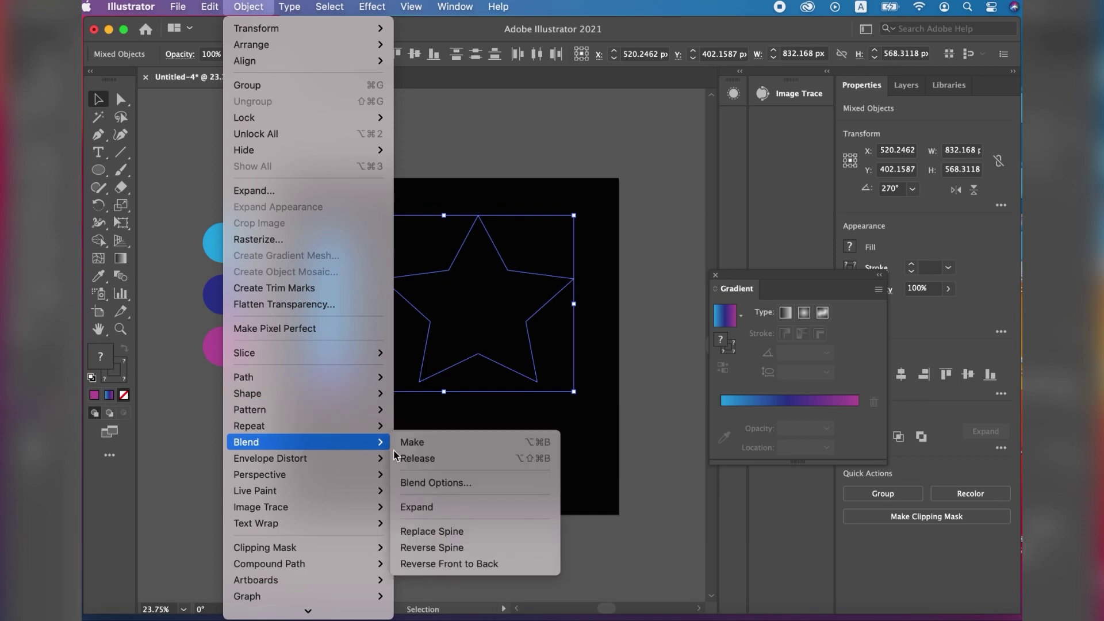
left_click(446, 536)
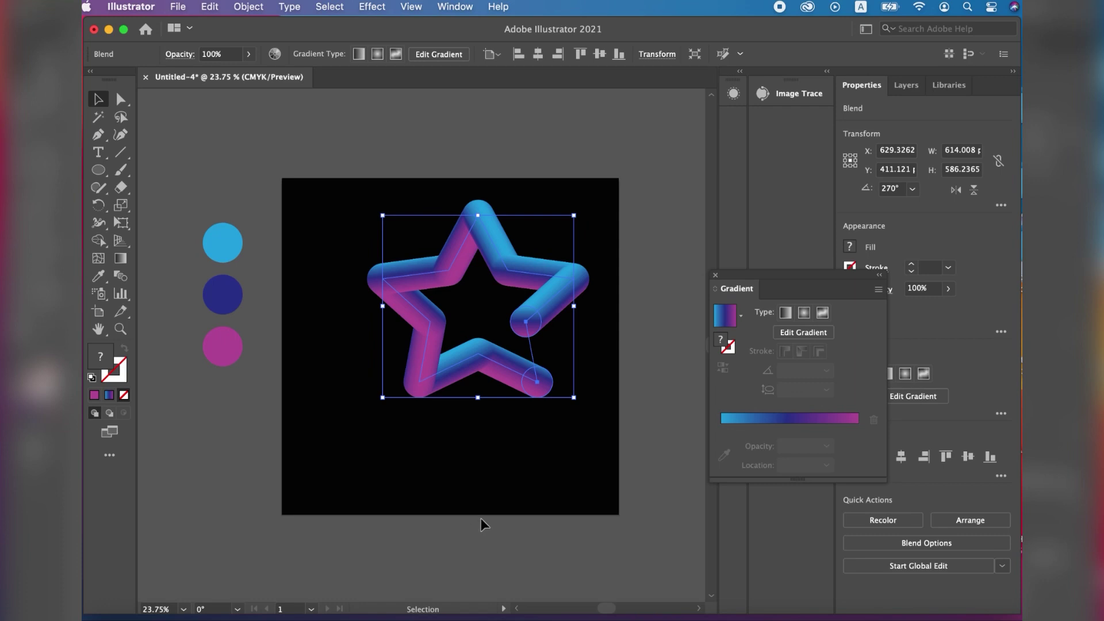
Close the floating gradient settings and move the star blend to about X 540 px, Y 500 px on the artboard.
left_click(717, 276)
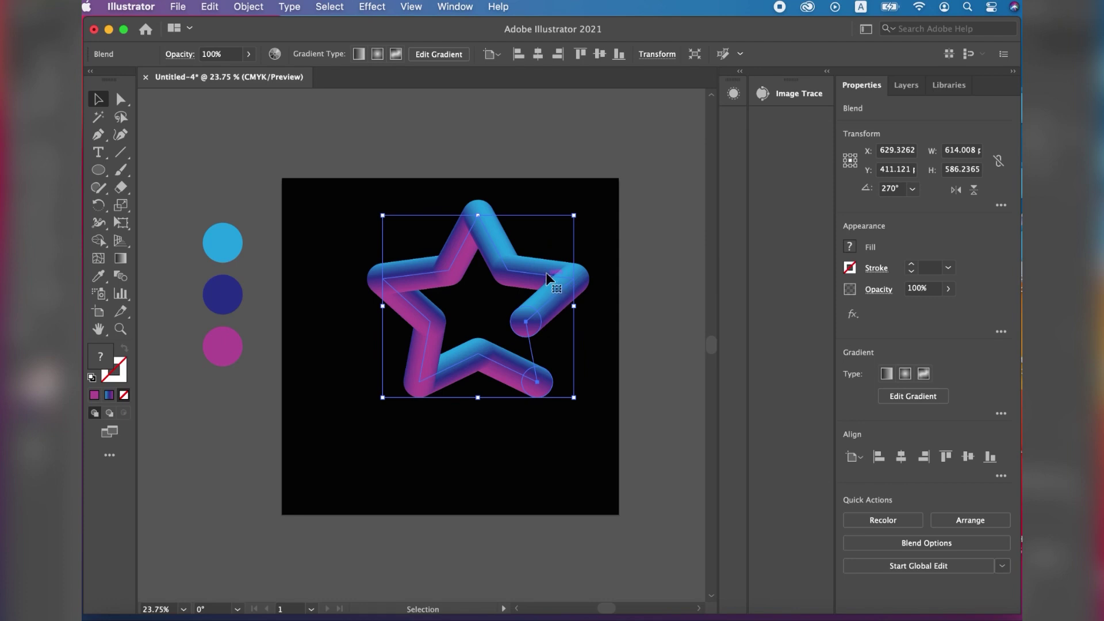
left_click_drag(548, 279, 517, 295)
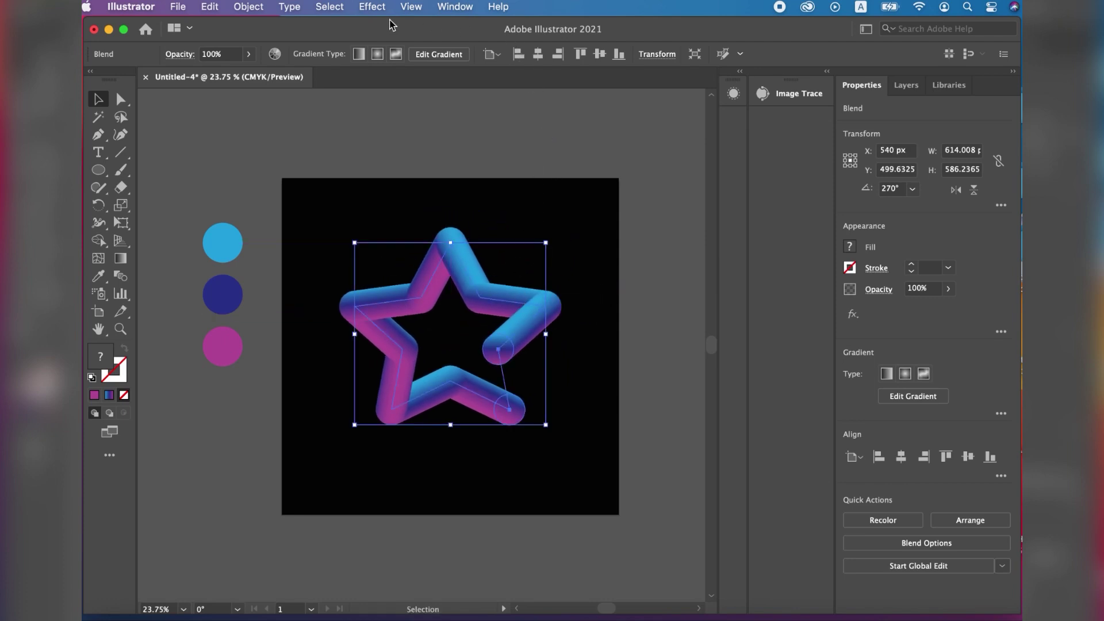
Apply a Roughen effect to the star blend with a relative size of 49%, detail of 57/in and smooth points.
left_click(366, 7)
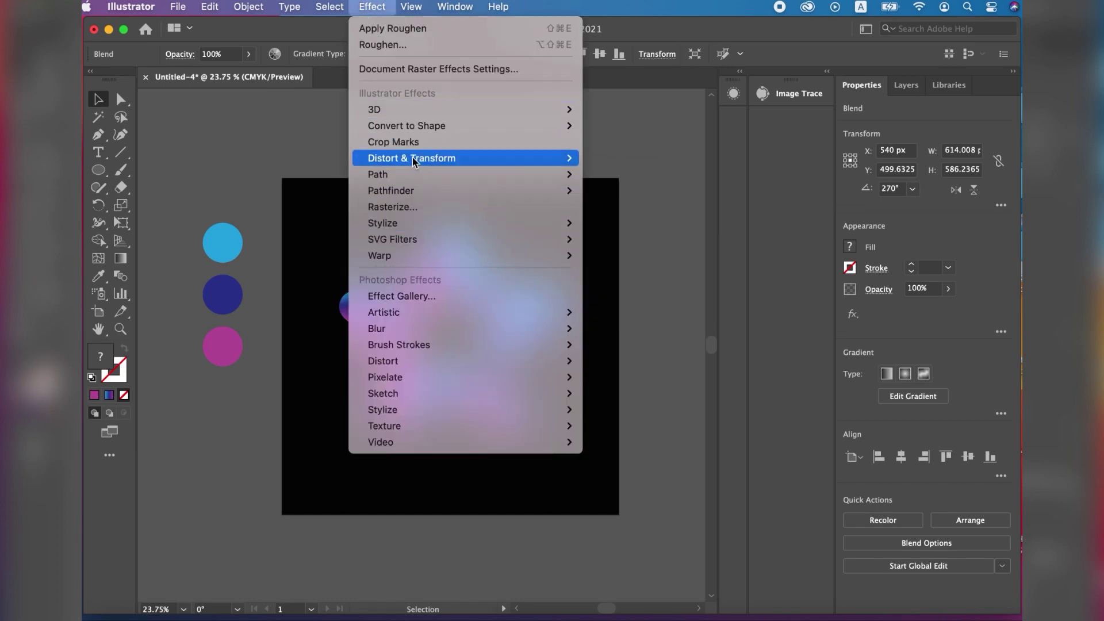
mouse_move(413, 161)
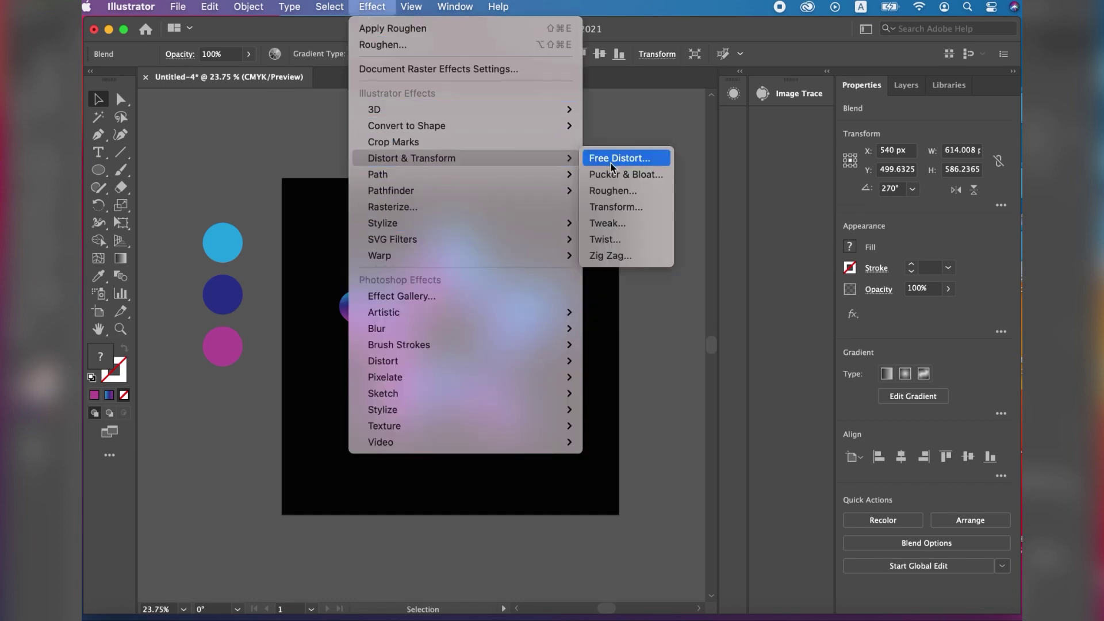
left_click(611, 195)
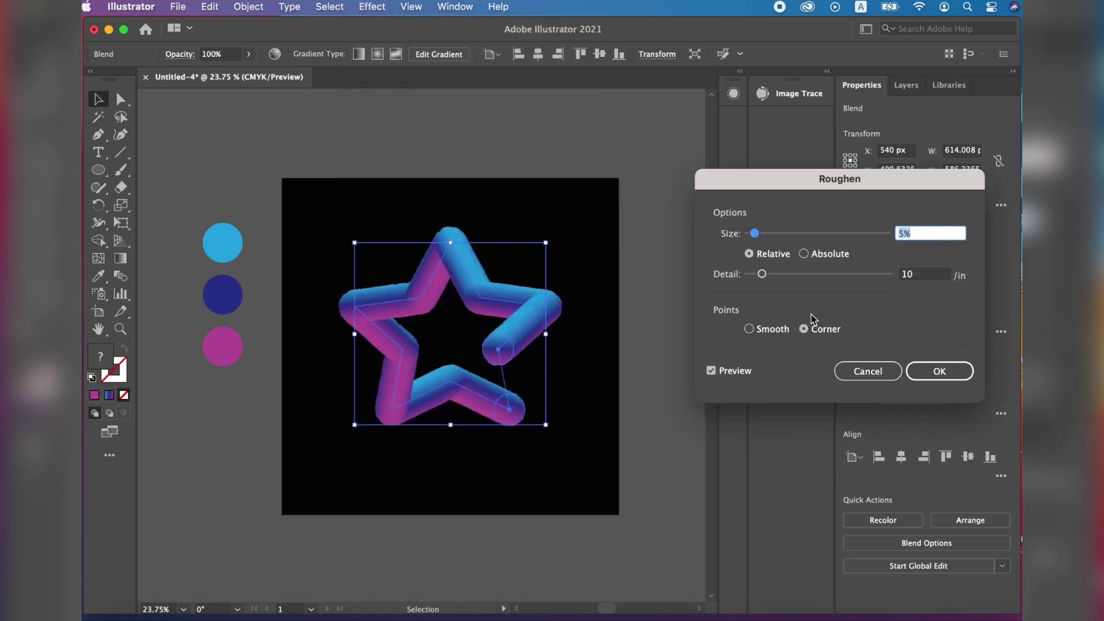
left_click_drag(756, 235, 808, 236)
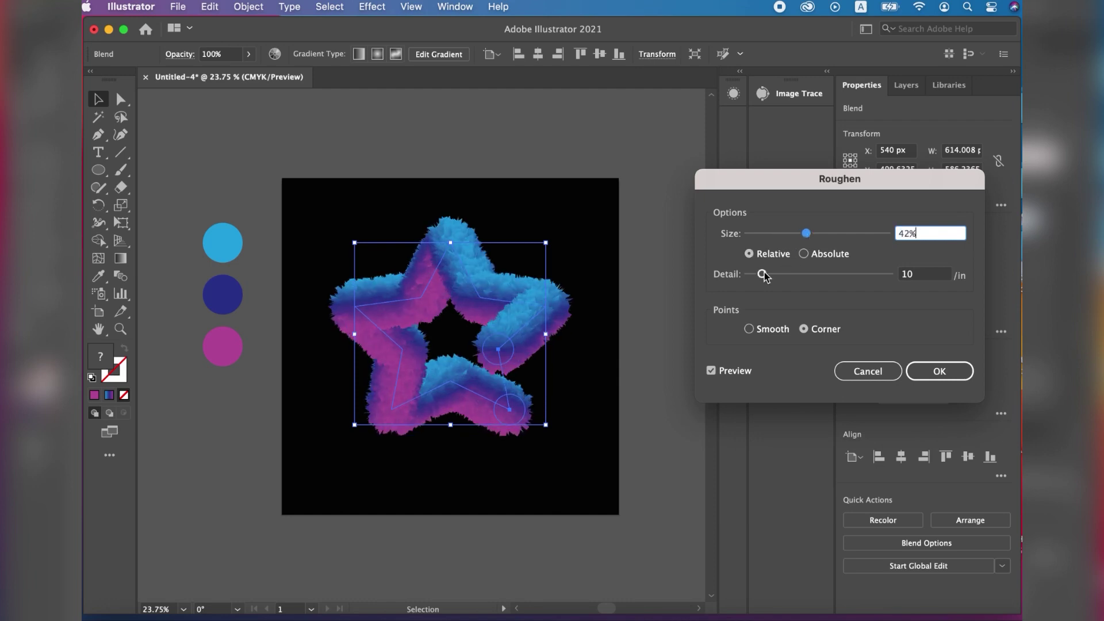
left_click_drag(762, 274, 836, 274)
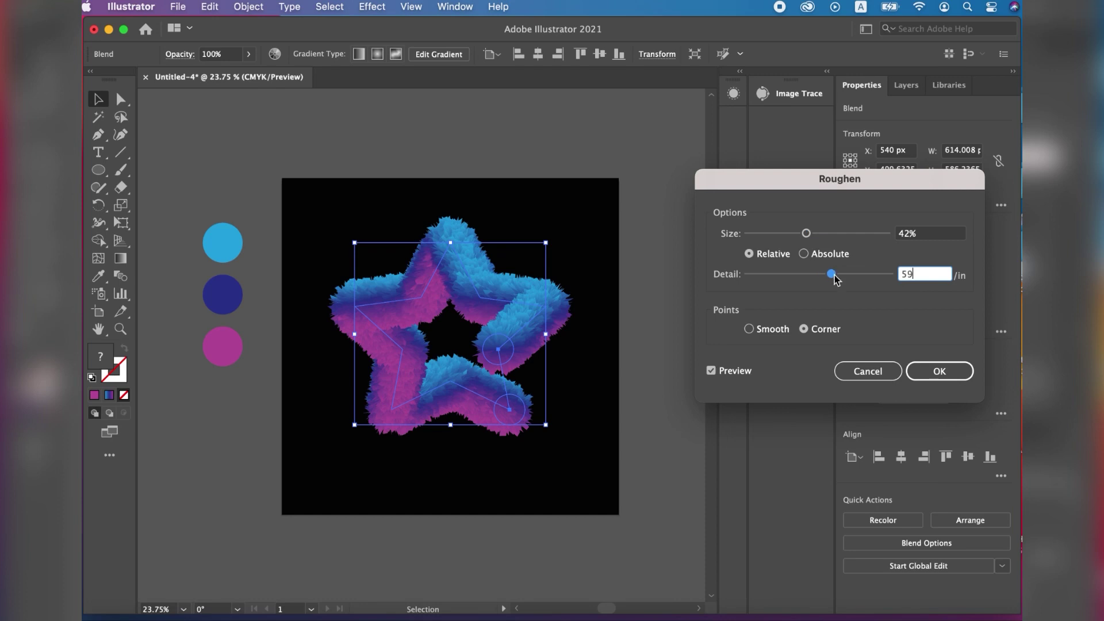
left_click_drag(834, 275, 841, 275)
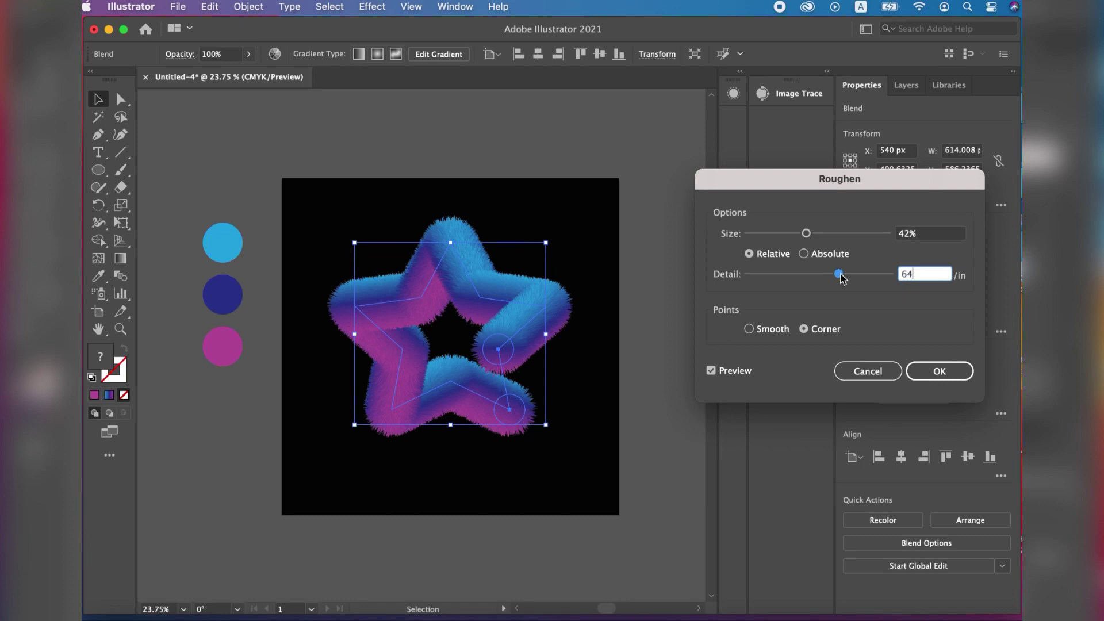
left_click_drag(807, 233, 831, 236)
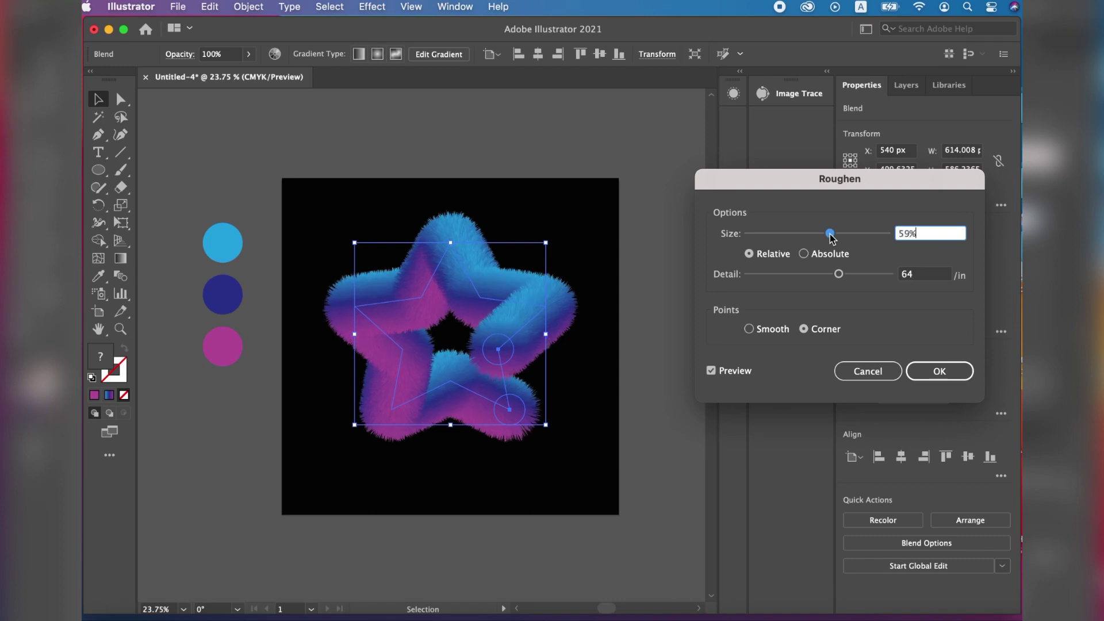
left_click_drag(831, 235, 817, 236)
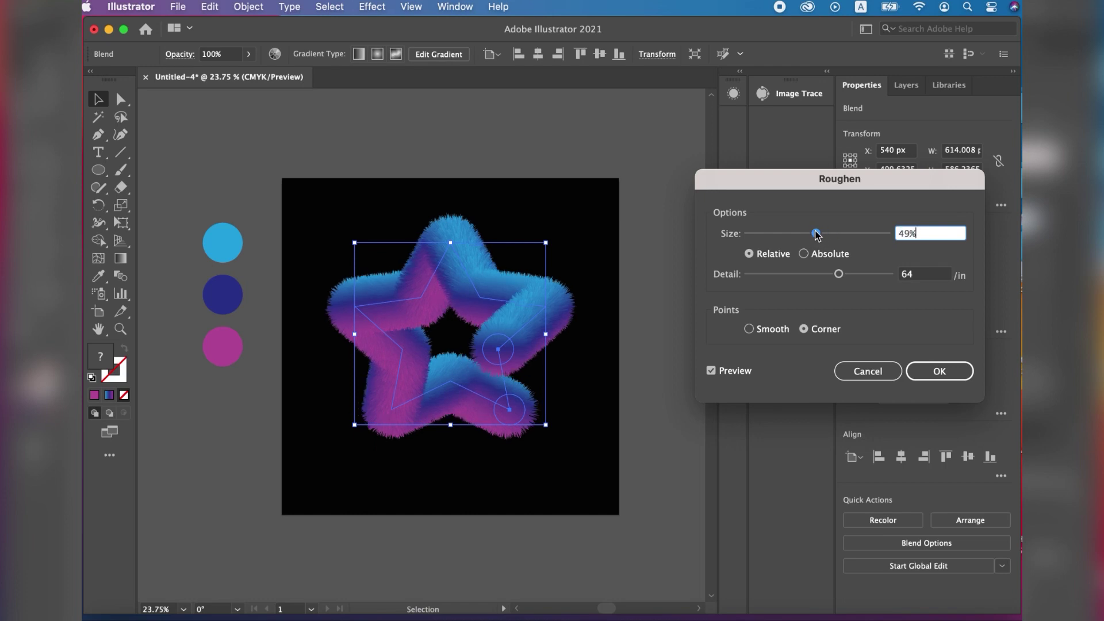
left_click_drag(838, 274, 829, 275)
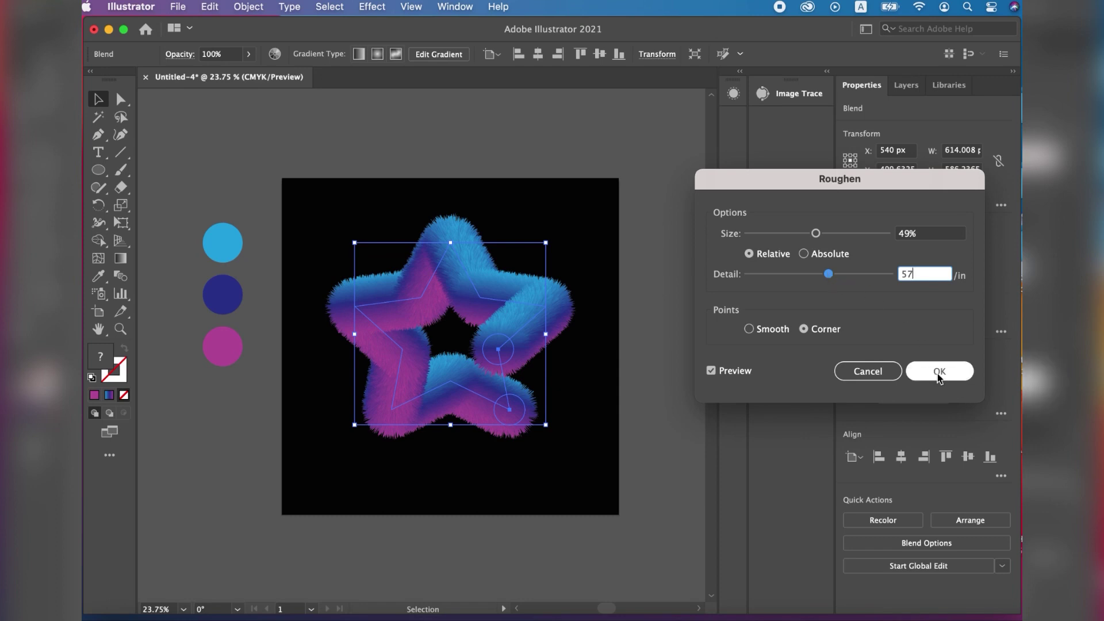
left_click(750, 330)
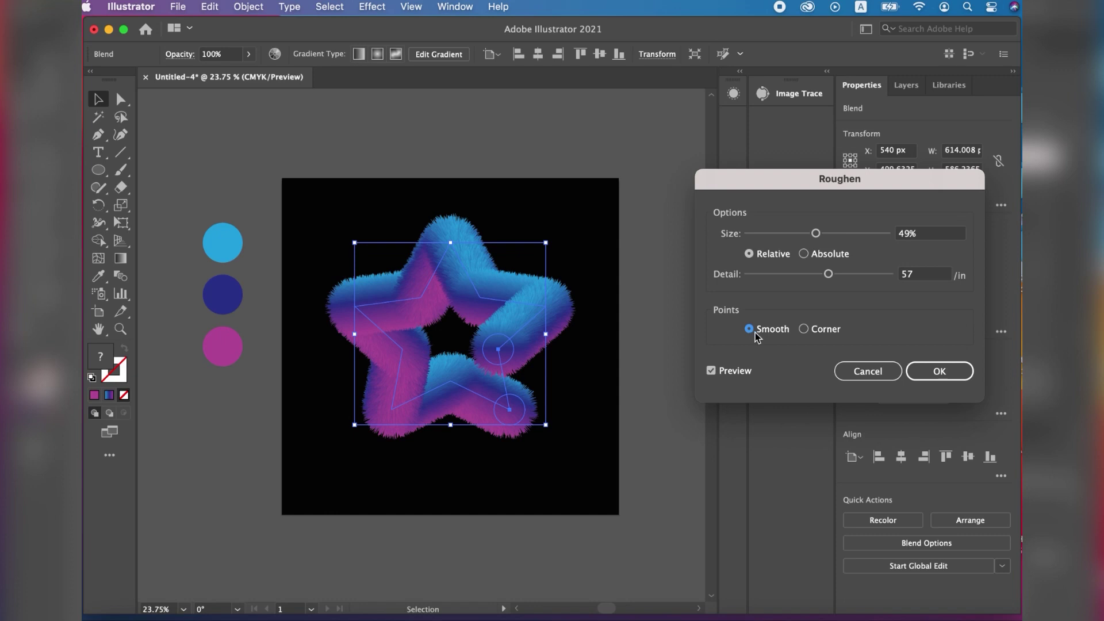
left_click(940, 372)
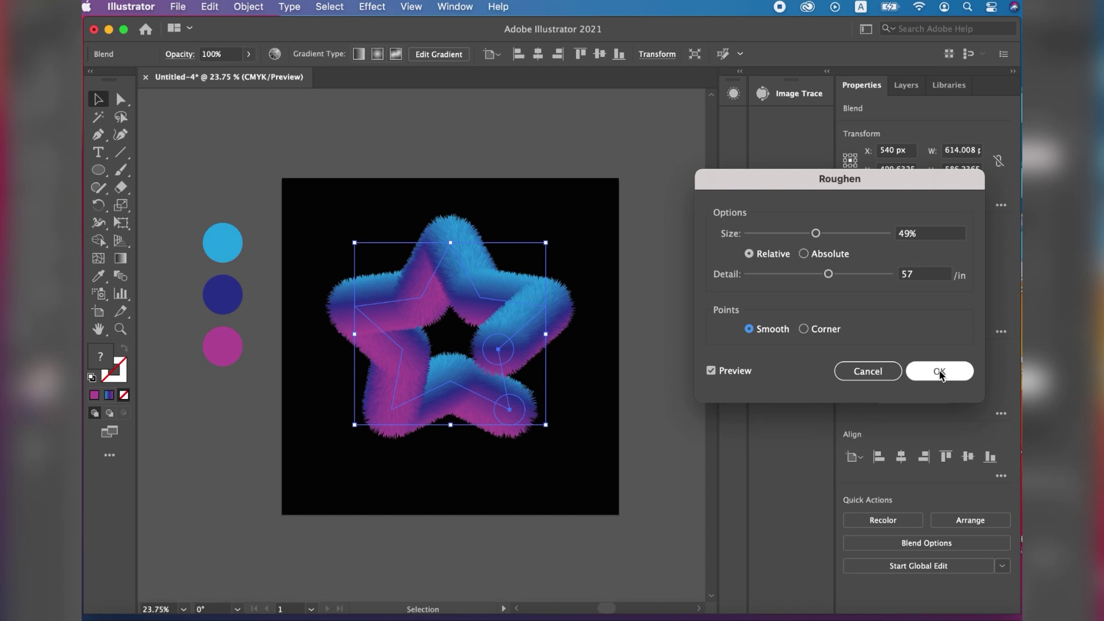
Deselect the star and examine its furry texture and edges up close and as a whole on the artboard.
left_click(602, 338)
scroll(598, 341, "up", 3)
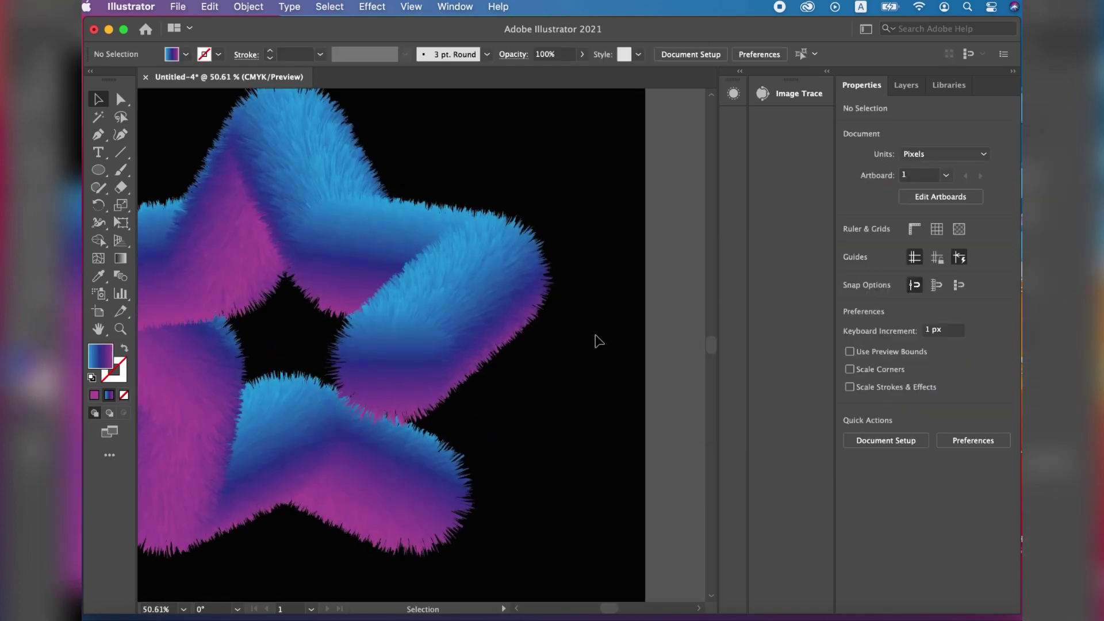
scroll(598, 341, "left", 5)
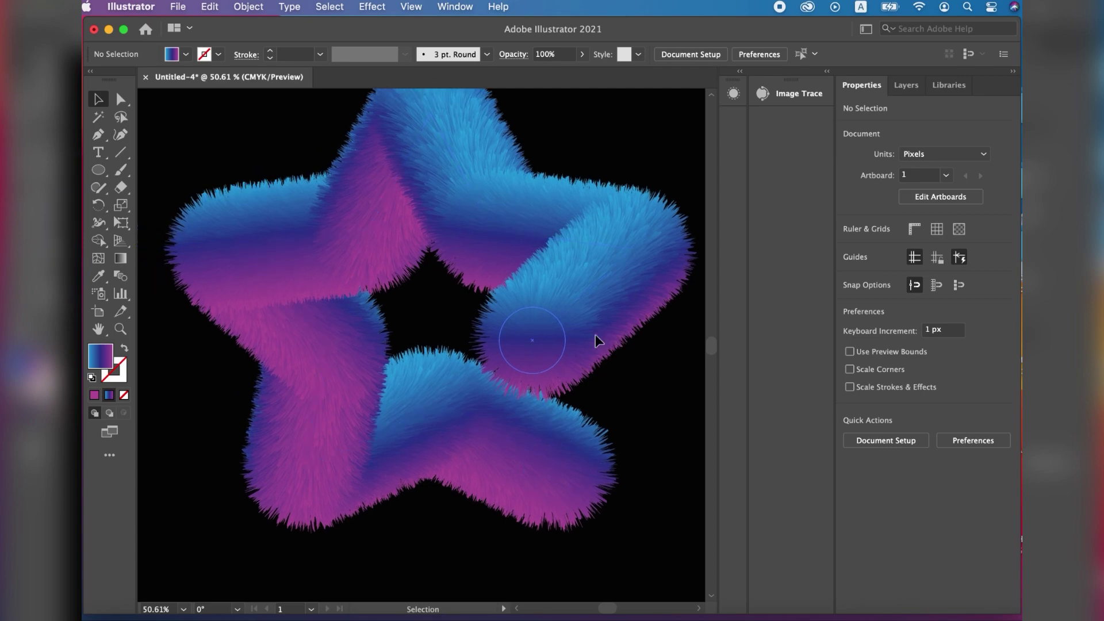
scroll(595, 334, "down", 3)
scroll(595, 333, "up", 2)
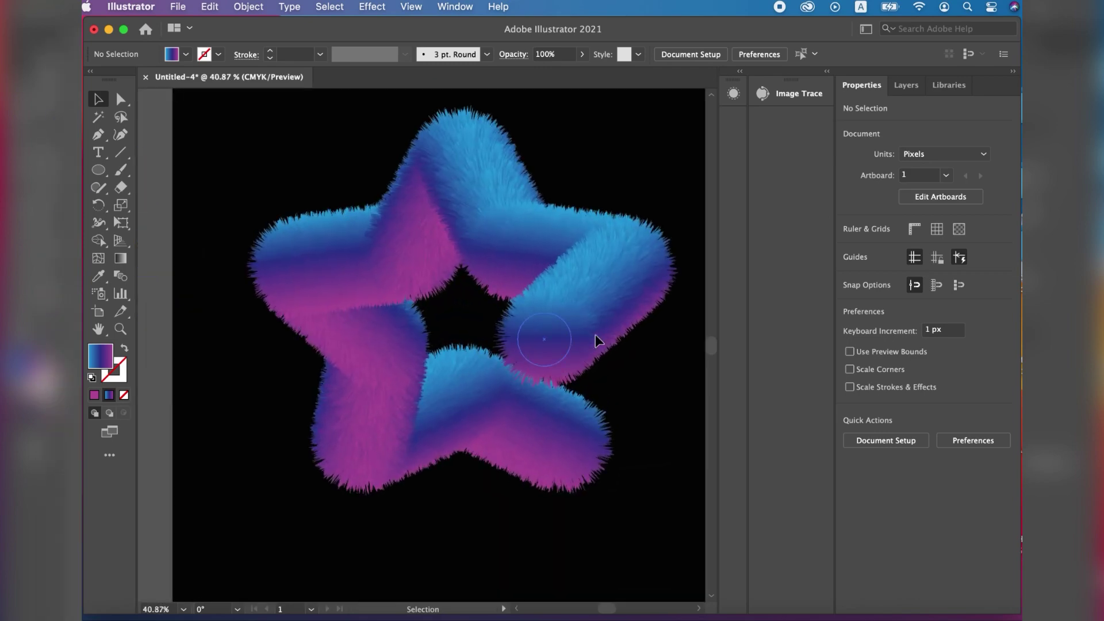
scroll(595, 336, "up", 3)
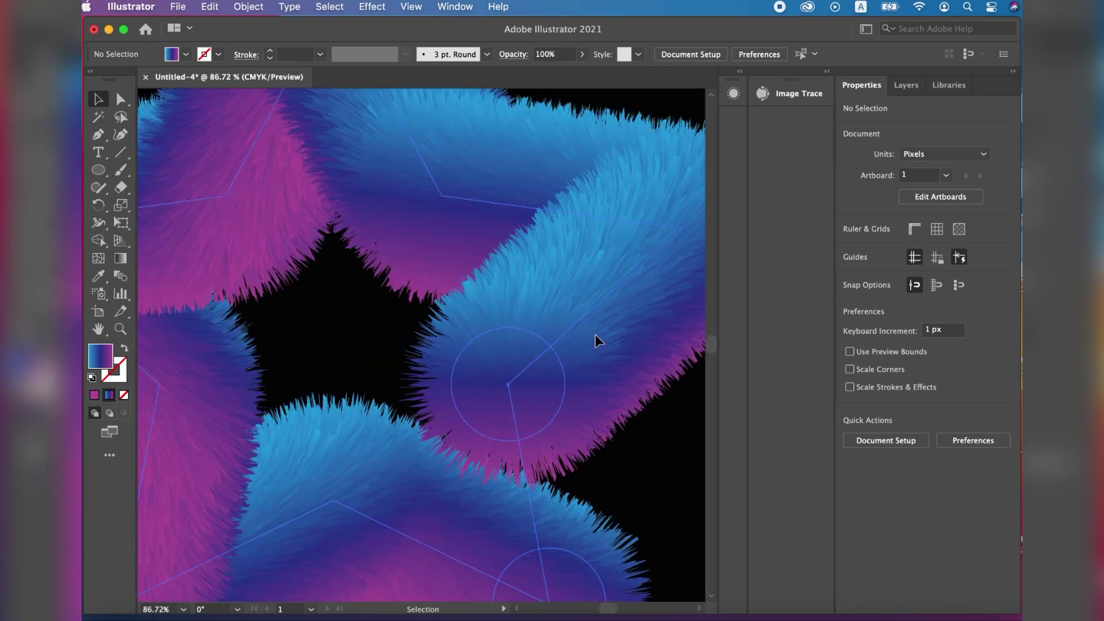
scroll(595, 334, "up", 5)
scroll(595, 333, "left", 4)
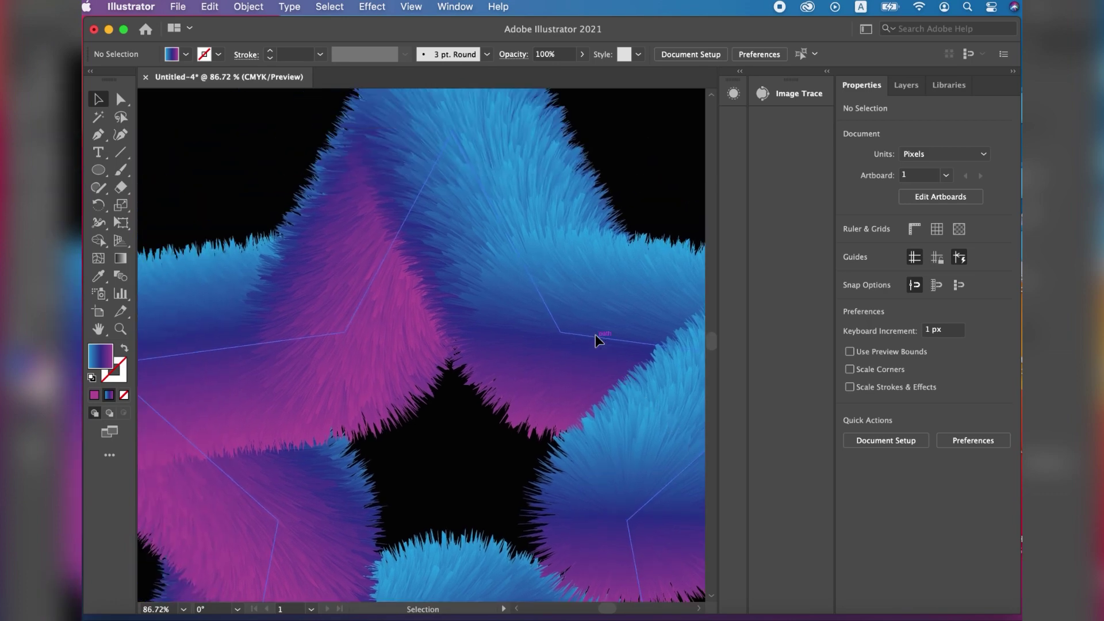
scroll(595, 333, "down", 5)
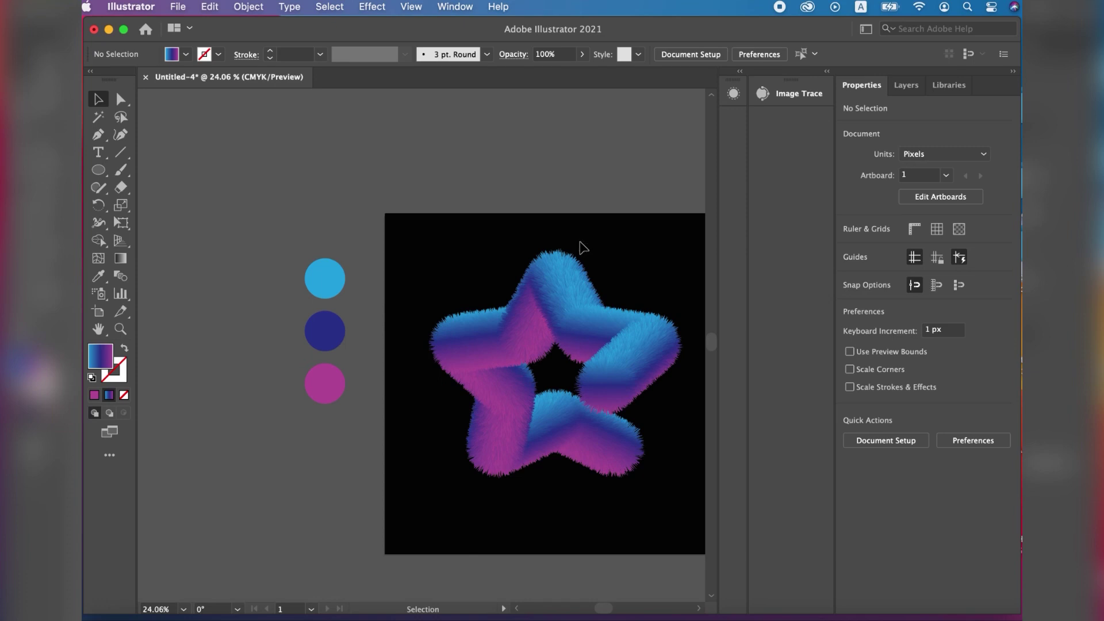
scroll(557, 239, "down", 3)
scroll(557, 239, "right", 3)
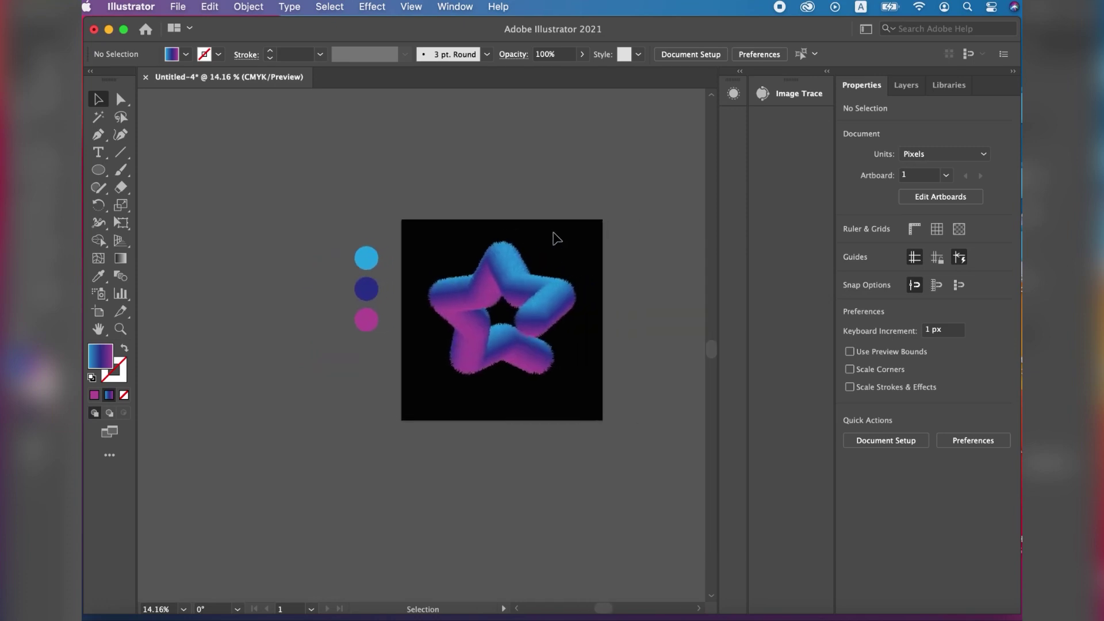
scroll(557, 238, "up", 3)
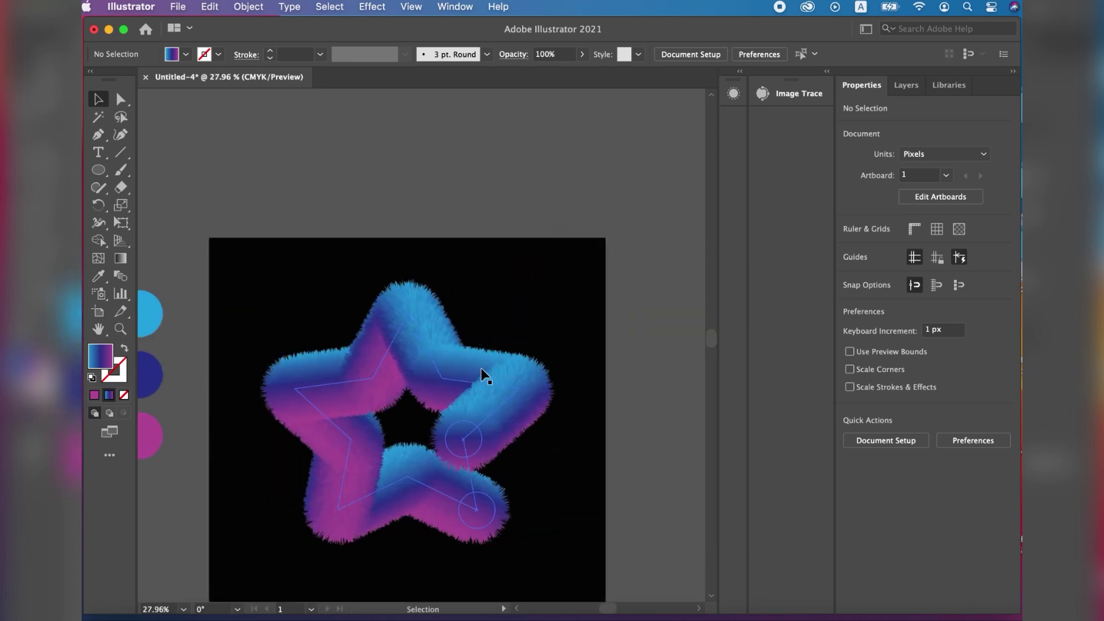
scroll(480, 368, "down", 2)
scroll(480, 368, "left", 1)
scroll(481, 369, "down", 1)
scroll(482, 370, "up", 3)
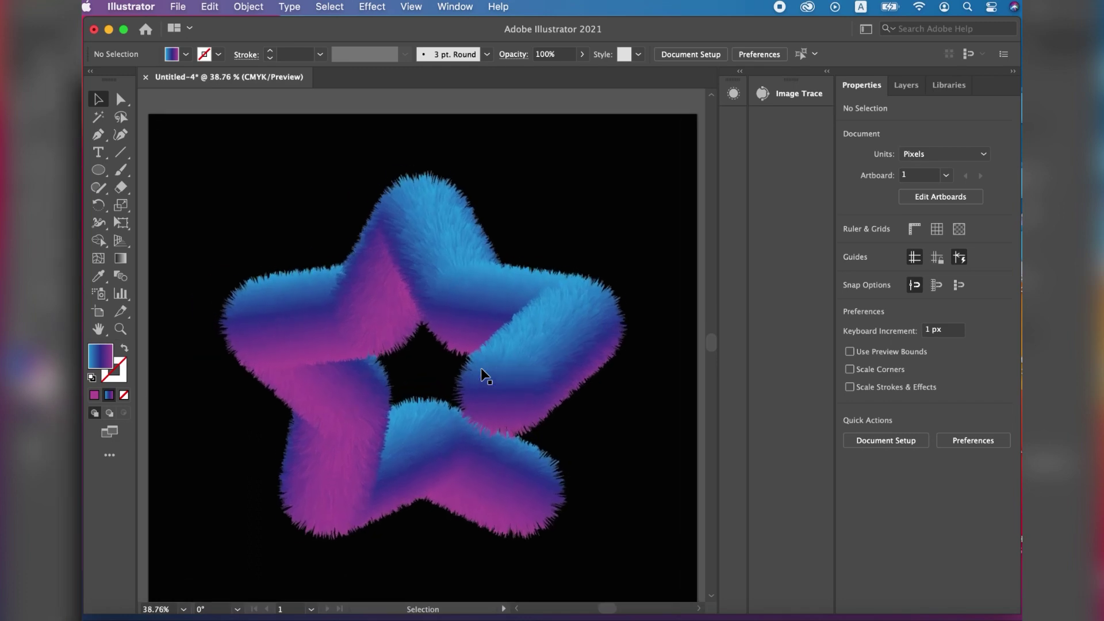